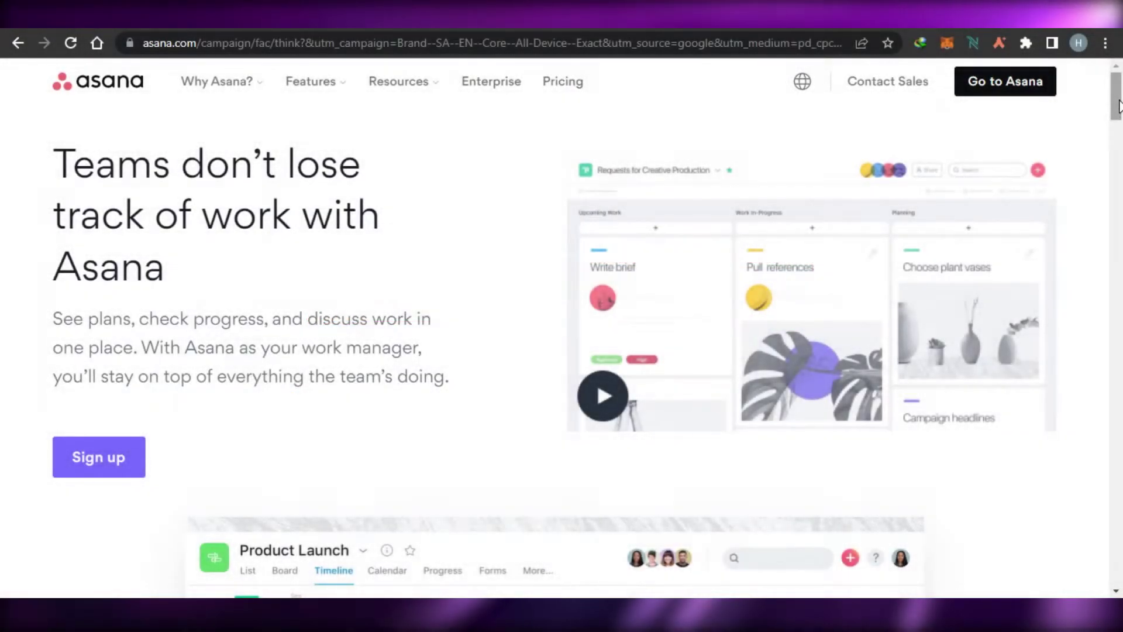
Glance at the pricing tab, then return to the Asana landing page
{"action": "scroll", "coordinate": [1118, 129], "scroll_direction": "down", "scroll_amount": 4}
{"action": "scroll", "coordinate": [1118, 129], "scroll_direction": "up", "scroll_amount": 4}
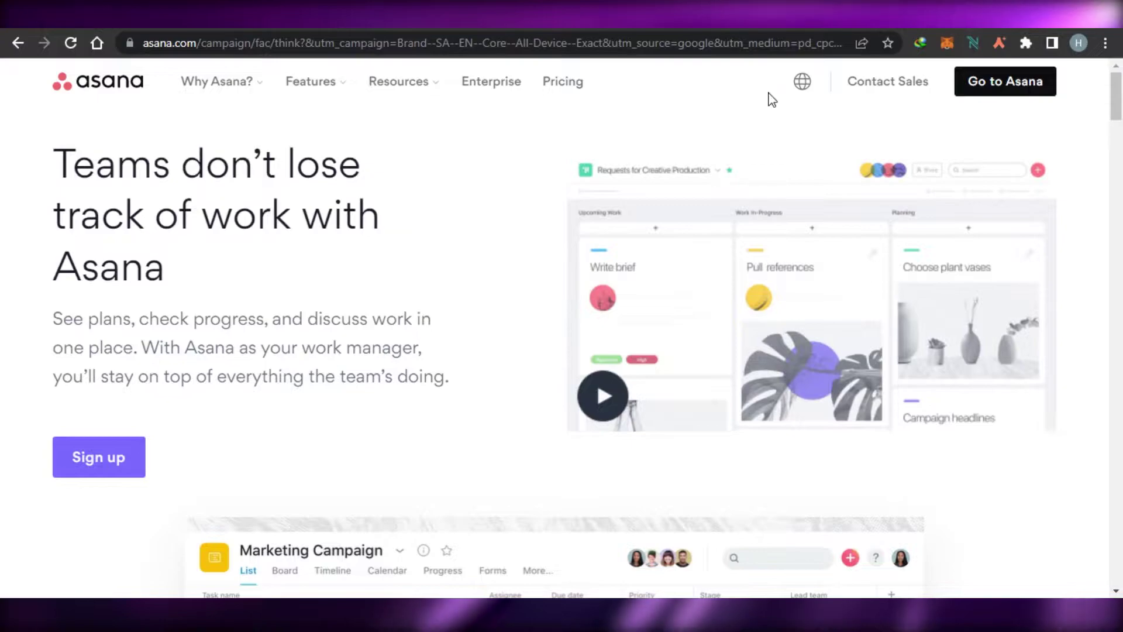
{"action": "left_click", "coordinate": [1005, 82]}
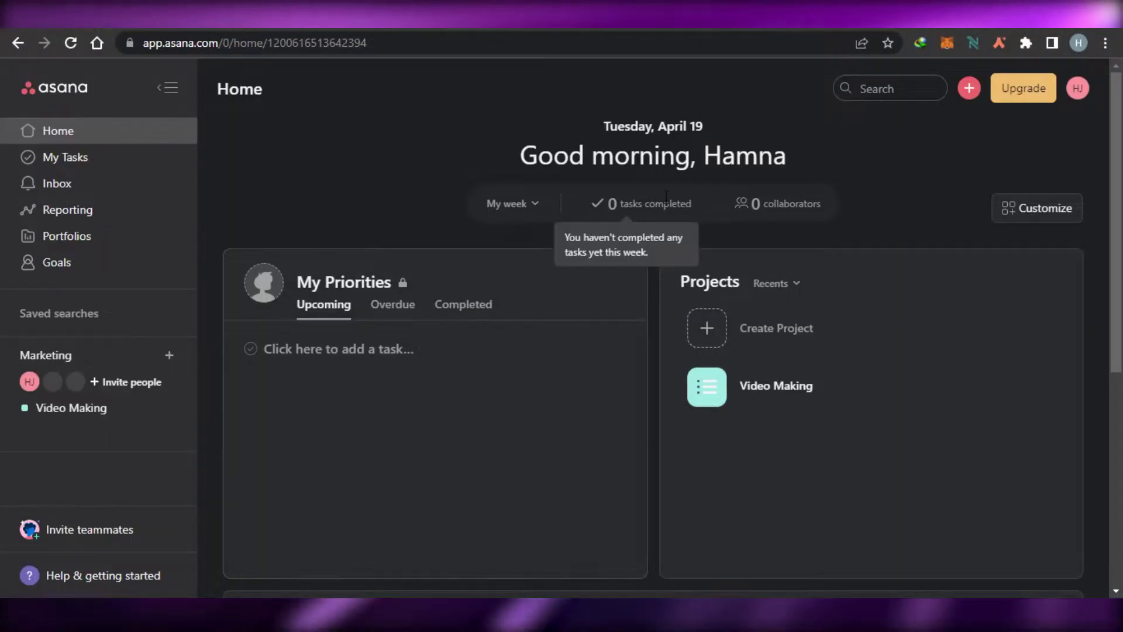
{"action": "left_click", "coordinate": [850, 28]}
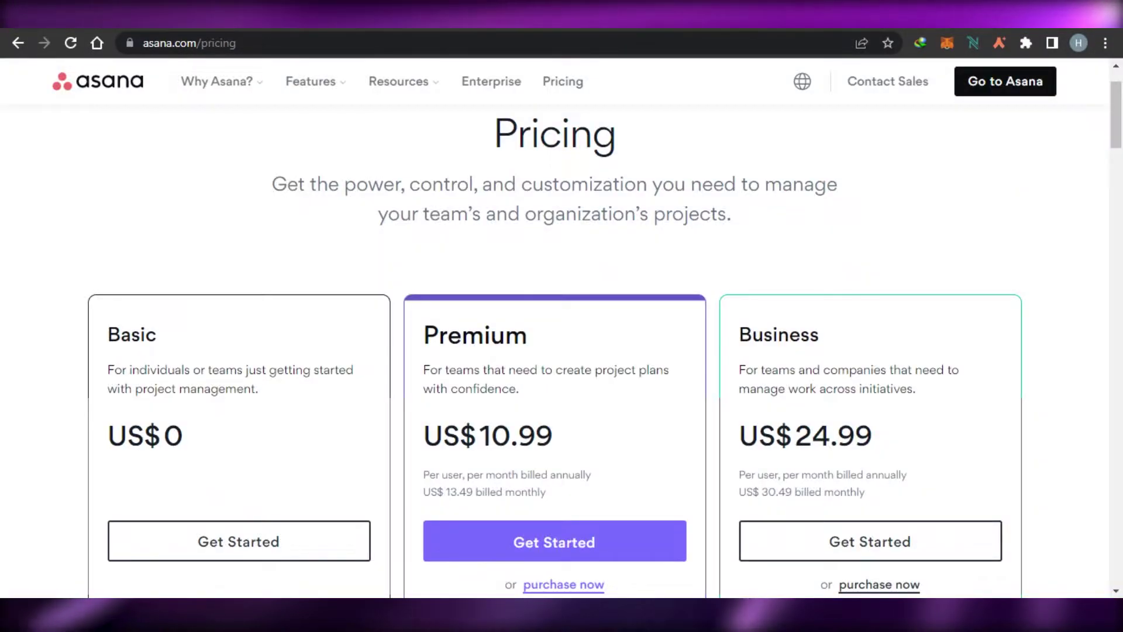
{"action": "left_click", "coordinate": [691, 14]}
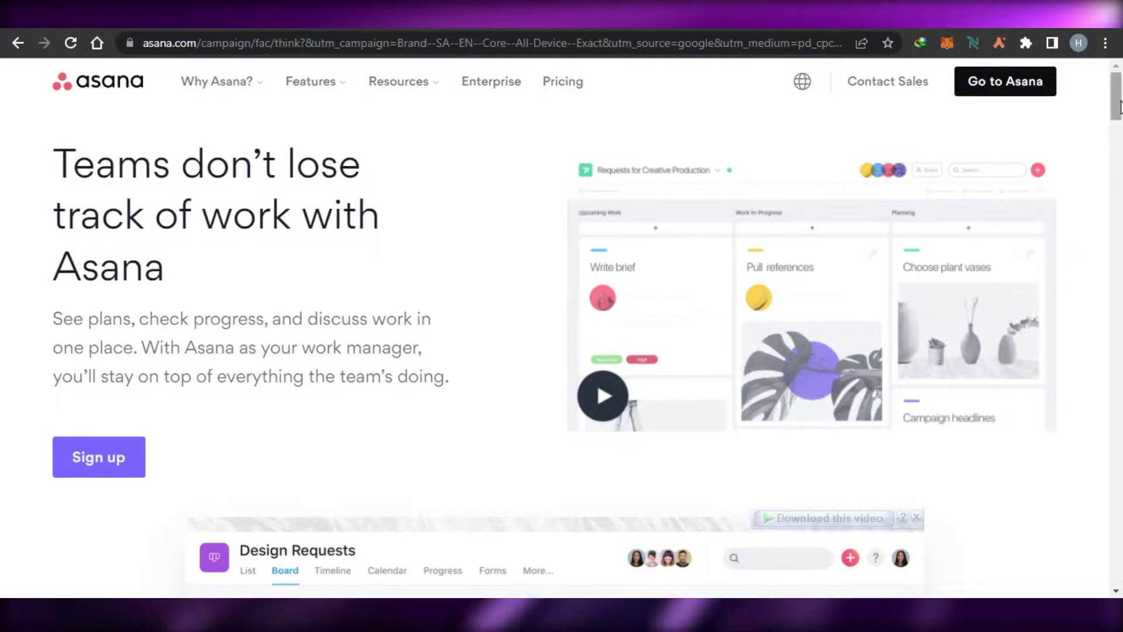
{"action": "scroll", "coordinate": [1120, 105], "scroll_direction": "down", "scroll_amount": 10}
{"action": "scroll", "coordinate": [1121, 93], "scroll_direction": "up", "scroll_amount": 10}
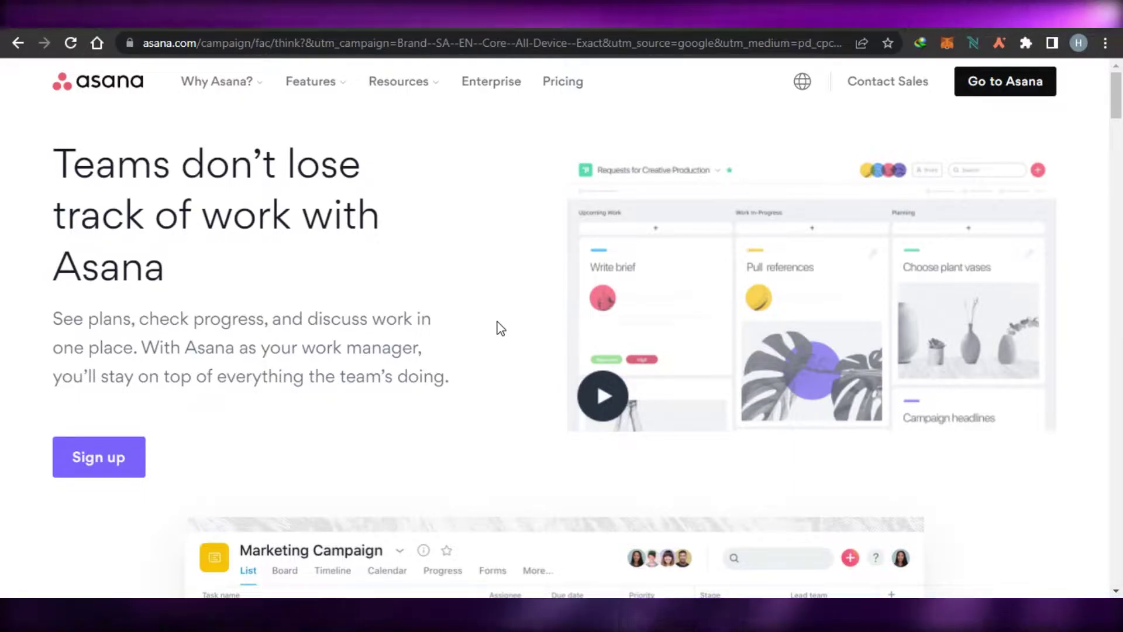
{"action": "mouse_move", "coordinate": [1120, 104]}
{"action": "left_mouse_down"}
{"action": "mouse_move", "coordinate": [1121, 541]}
{"action": "mouse_move", "coordinate": [1120, 87]}
{"action": "left_mouse_up"}
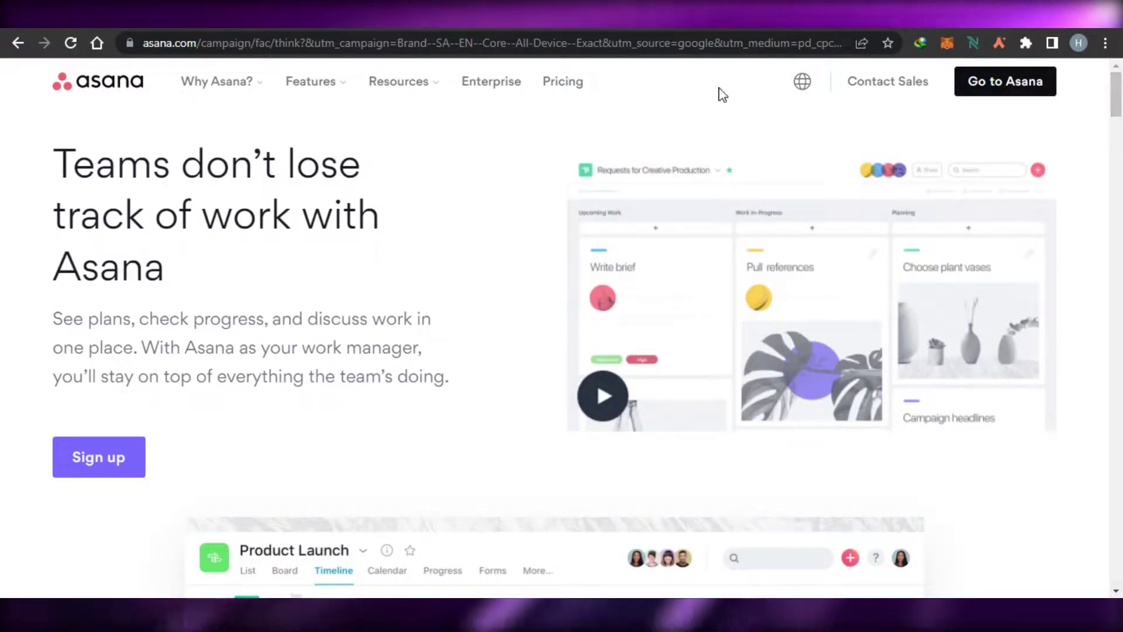
Visit the Asana upgrade page, go back, and load the Home dashboard
{"action": "left_click", "coordinate": [472, 93]}
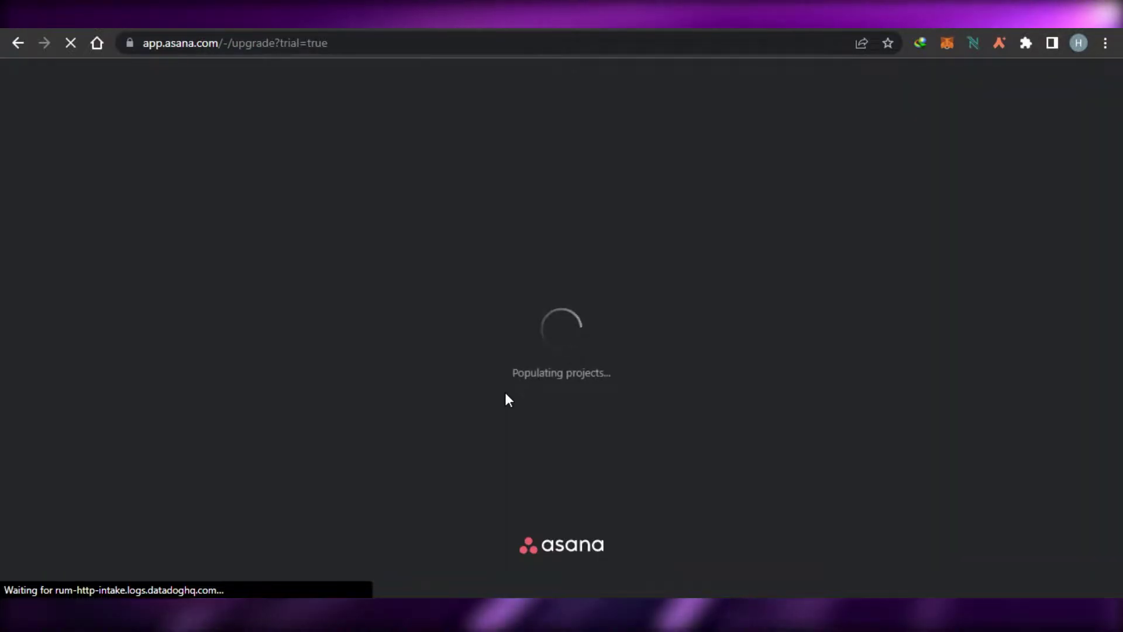
{"action": "key", "text": "alt+Left"}
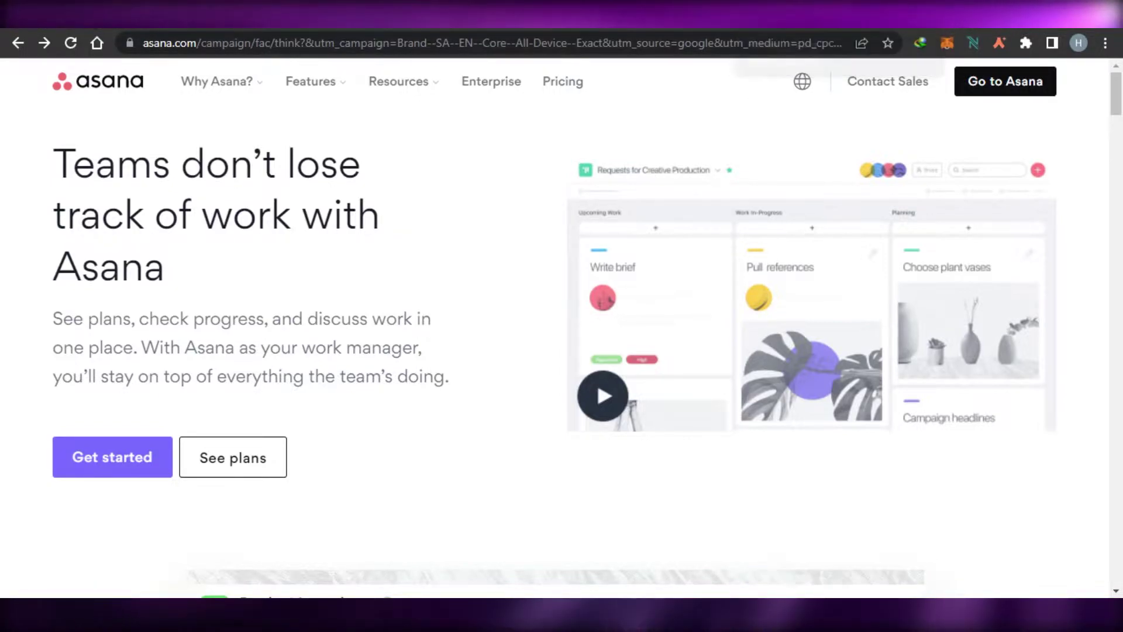
{"action": "left_click", "coordinate": [1006, 82]}
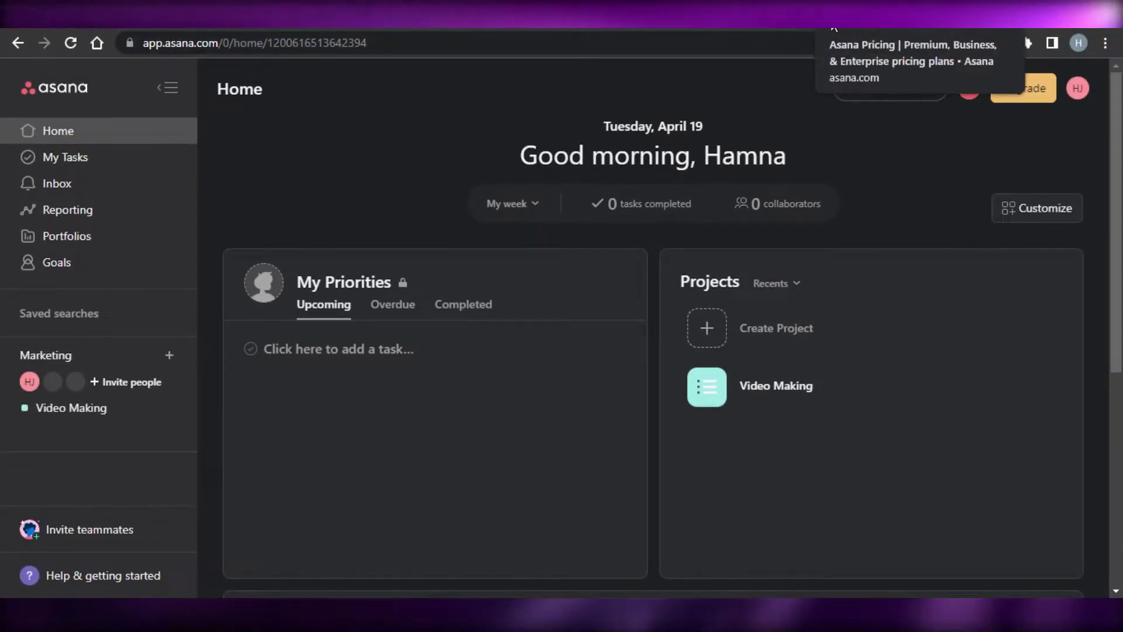
Browse the Basic, Premium and Business plan cards and feature lists on the pricing page
{"action": "left_click", "coordinate": [866, 14]}
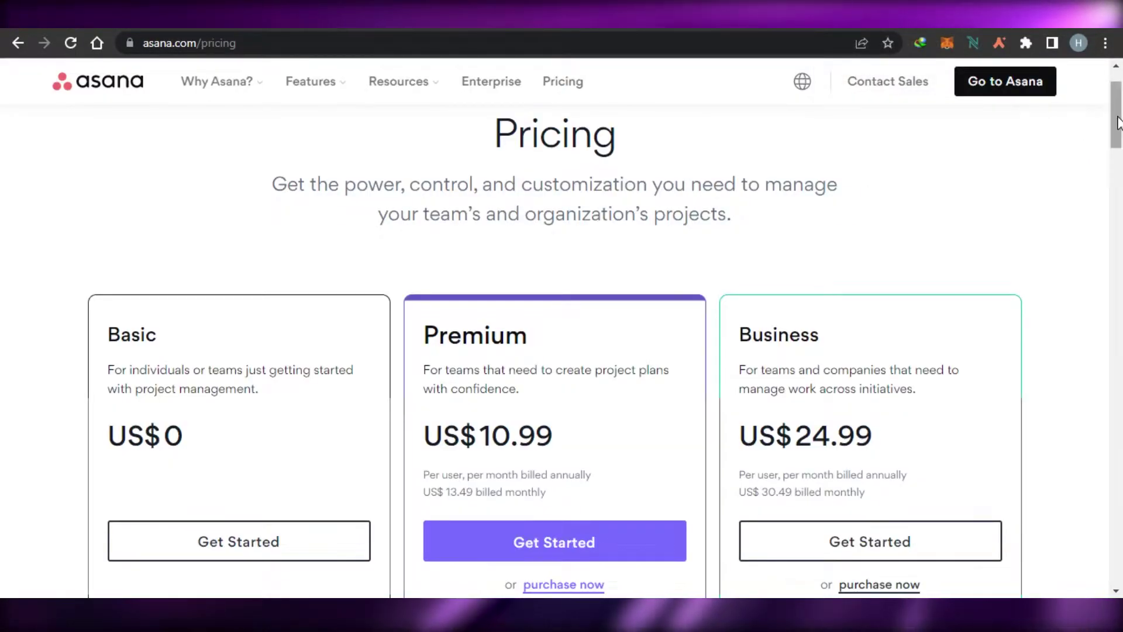
{"action": "scroll", "coordinate": [1119, 123], "scroll_direction": "down", "scroll_amount": 10}
{"action": "scroll", "coordinate": [1119, 117], "scroll_direction": "up", "scroll_amount": 11}
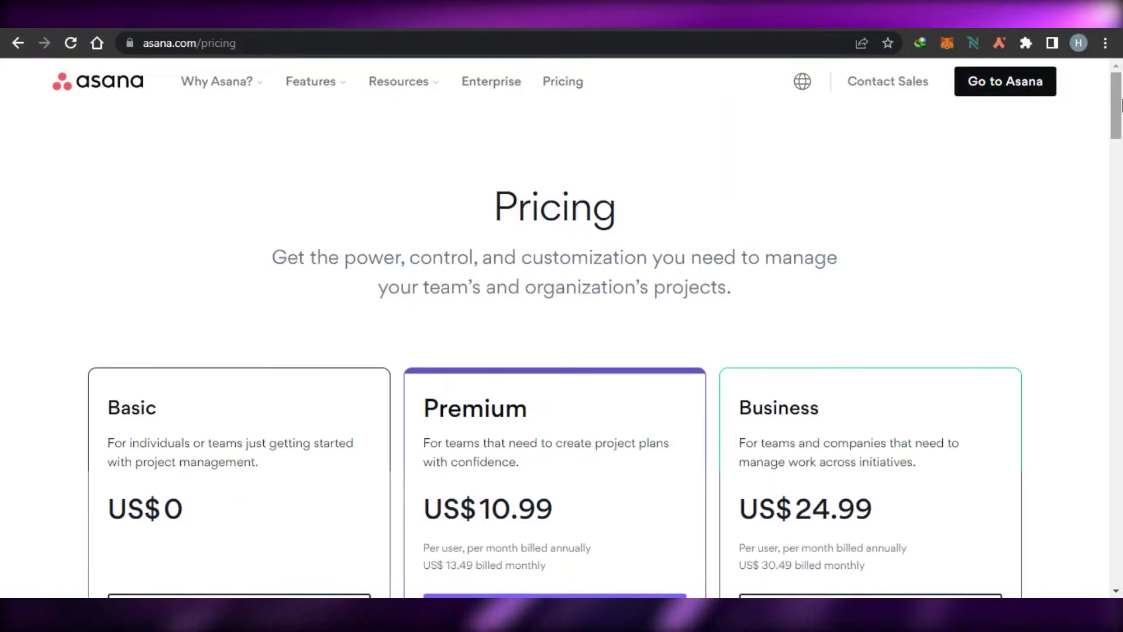
{"action": "scroll", "coordinate": [1122, 105], "scroll_direction": "down", "scroll_amount": 14}
{"action": "scroll", "coordinate": [1122, 135], "scroll_direction": "up", "scroll_amount": 10}
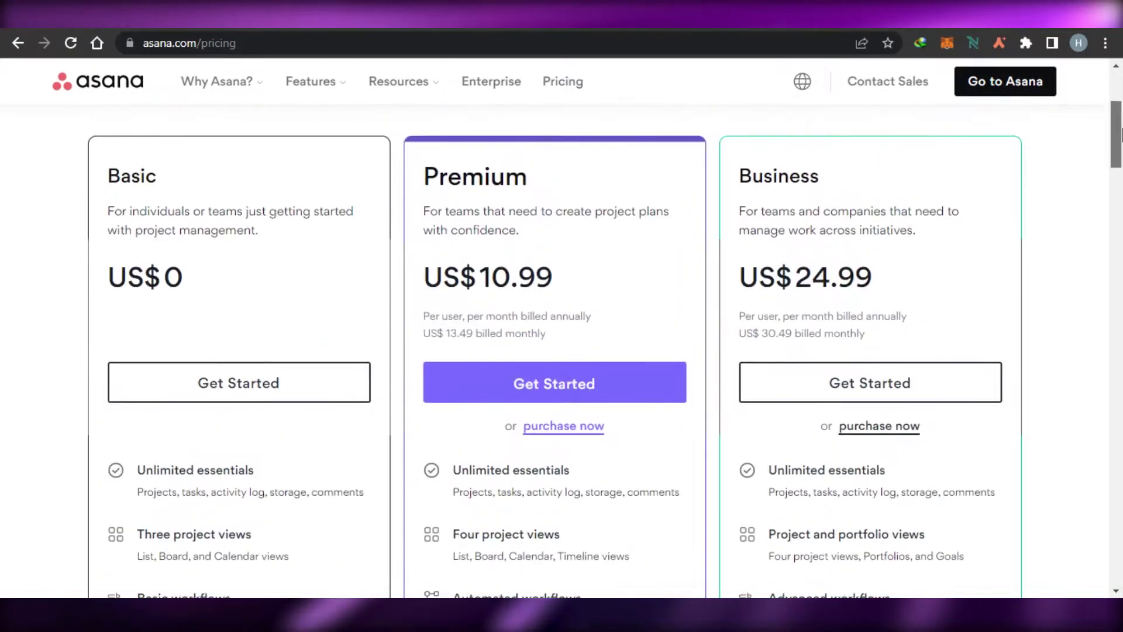
{"action": "left_click_drag", "start_coordinate": [1122, 136], "coordinate": [1122, 114]}
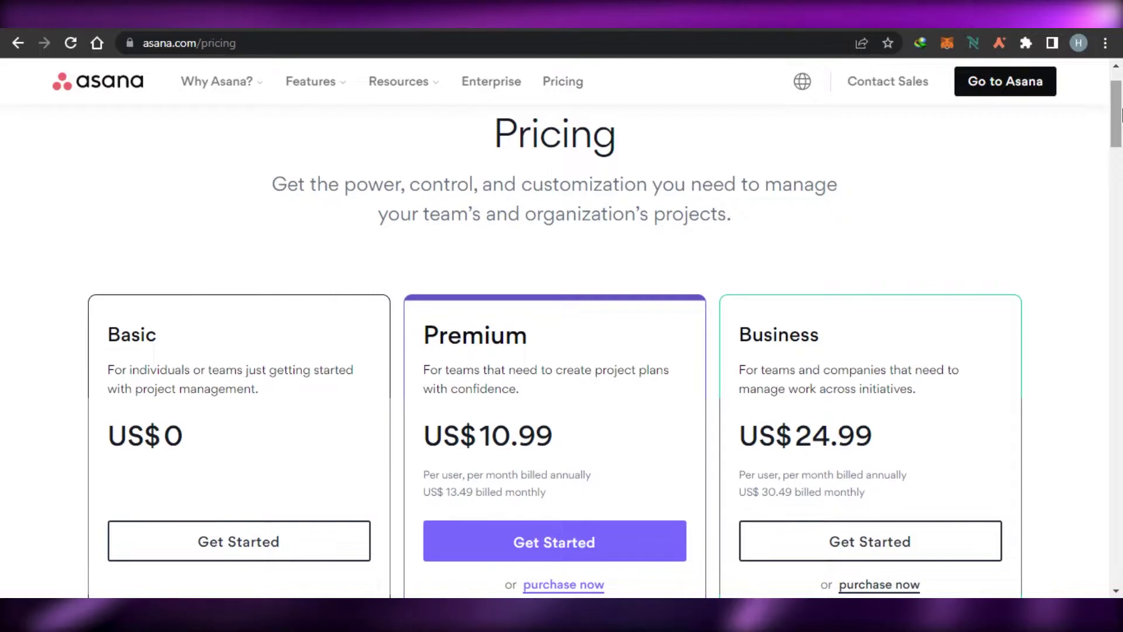
{"action": "scroll", "coordinate": [1122, 105], "scroll_direction": "down", "scroll_amount": 1}
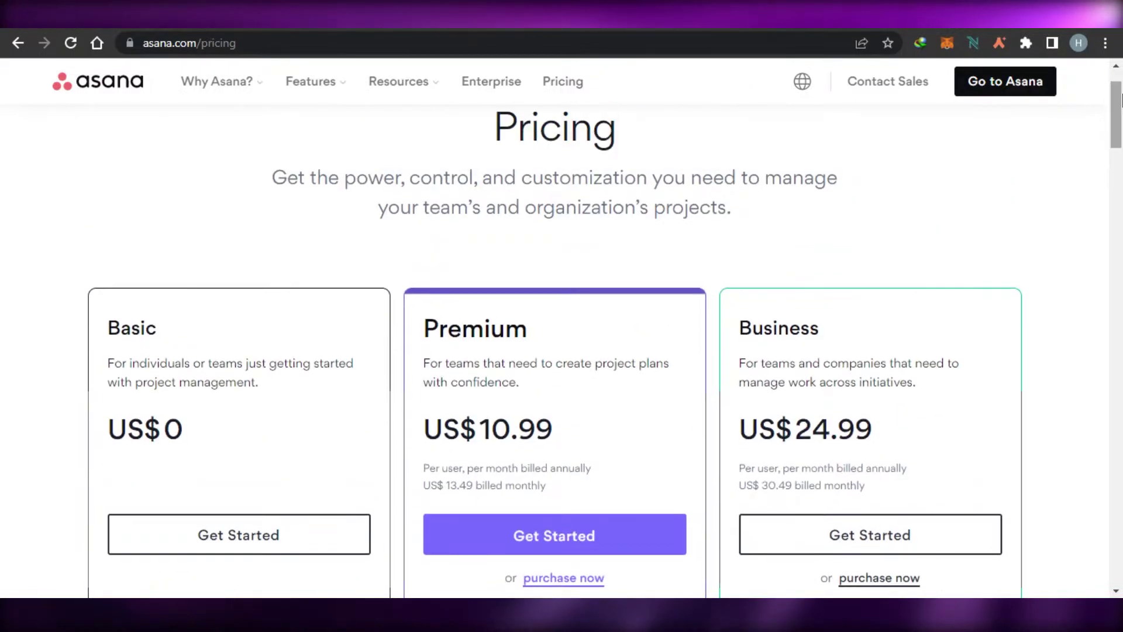
{"action": "left_click_drag", "start_coordinate": [1122, 100], "coordinate": [1122, 124]}
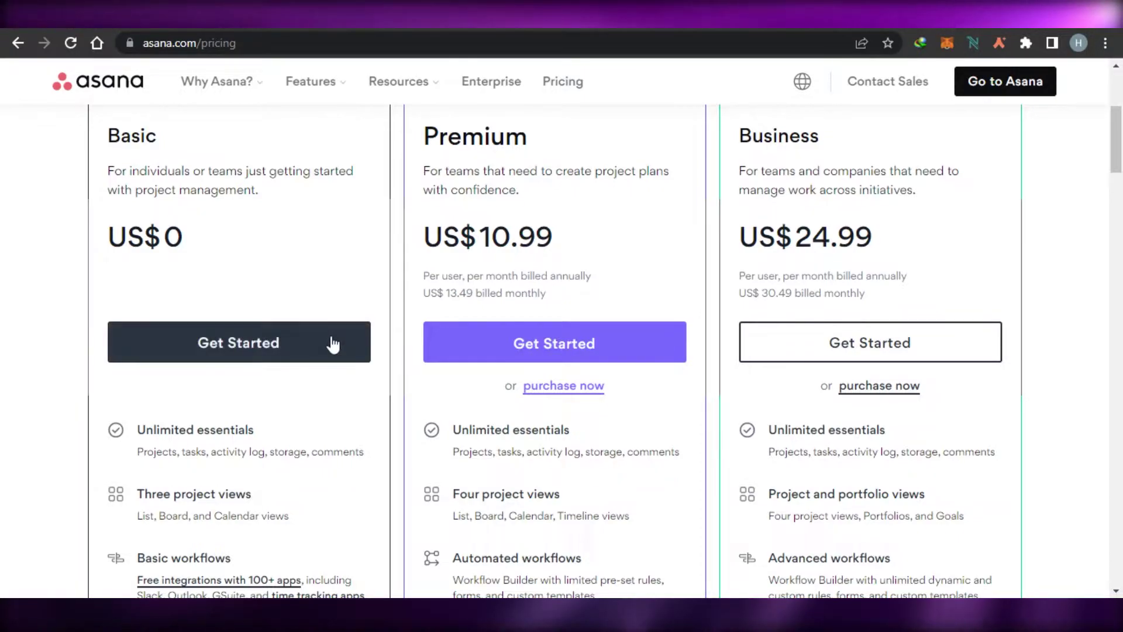
{"action": "left_click_drag", "start_coordinate": [1122, 143], "coordinate": [1122, 183]}
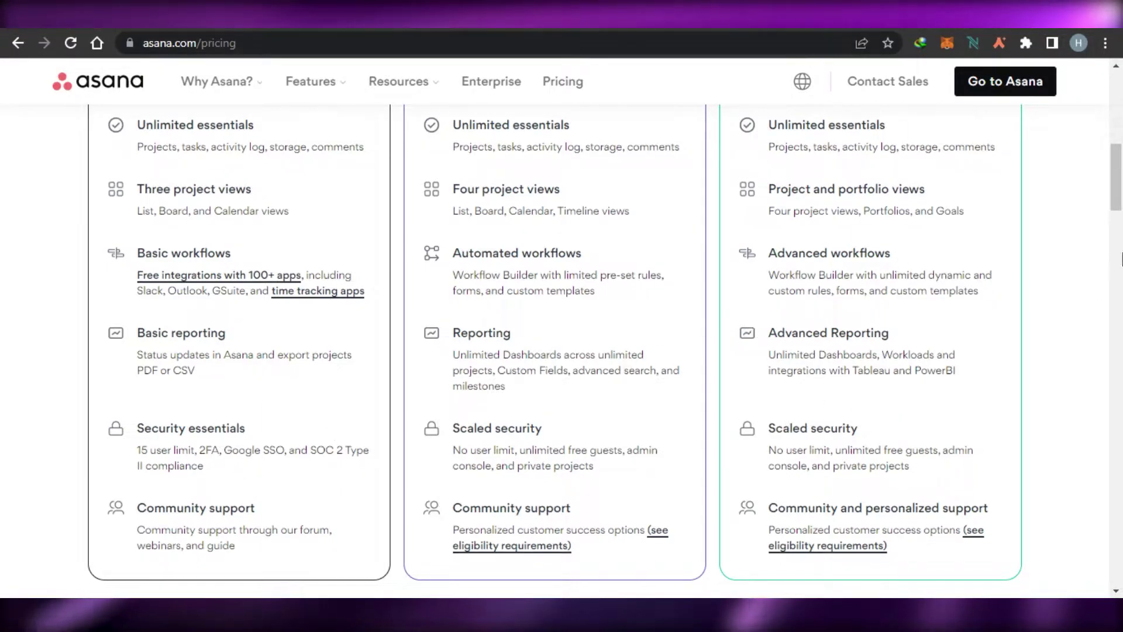
{"action": "scroll", "coordinate": [1121, 259], "scroll_direction": "up", "scroll_amount": 4}
{"action": "scroll", "coordinate": [1122, 176], "scroll_direction": "down", "scroll_amount": 3}
{"action": "scroll", "coordinate": [1122, 108], "scroll_direction": "up", "scroll_amount": 1}
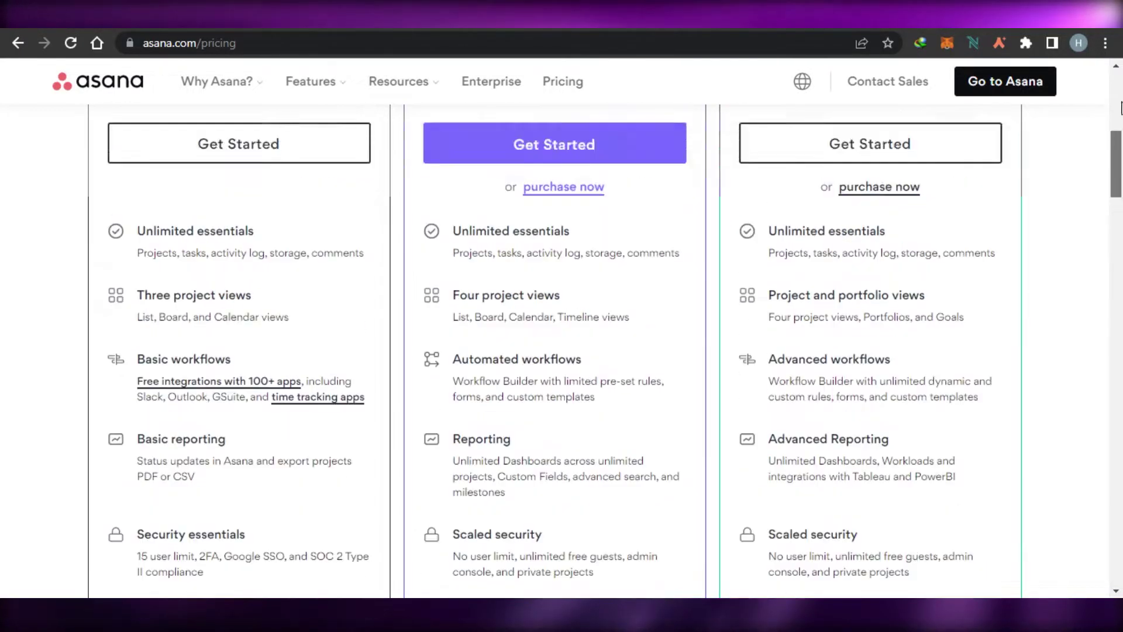
{"action": "scroll", "coordinate": [1122, 108], "scroll_direction": "up", "scroll_amount": 6}
{"action": "scroll", "coordinate": [1122, 88], "scroll_direction": "down", "scroll_amount": 15}
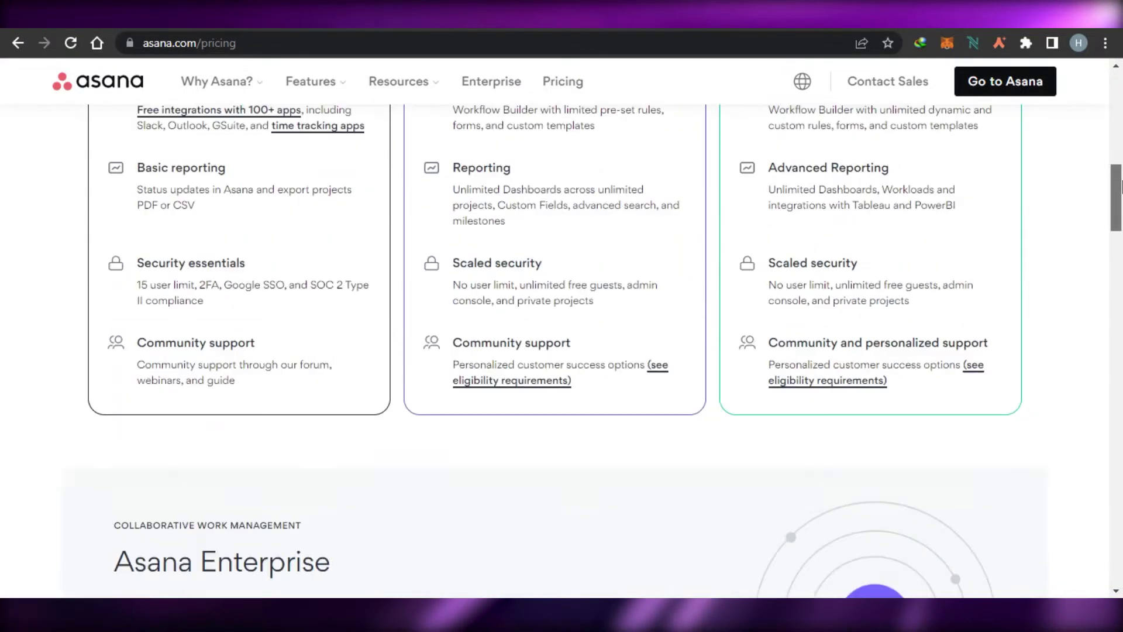
{"action": "scroll", "coordinate": [1122, 117], "scroll_direction": "up", "scroll_amount": 10}
{"action": "scroll", "coordinate": [1122, 117], "scroll_direction": "up", "scroll_amount": 5}
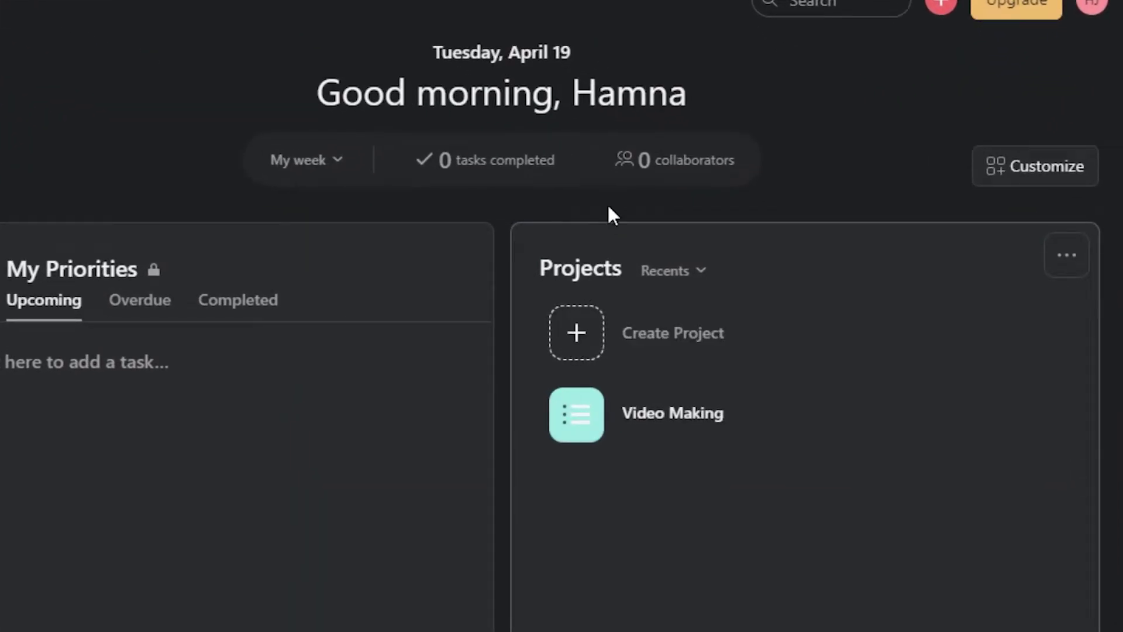
Start a new project from a template and scroll through the template gallery
{"action": "left_click", "coordinate": [581, 345]}
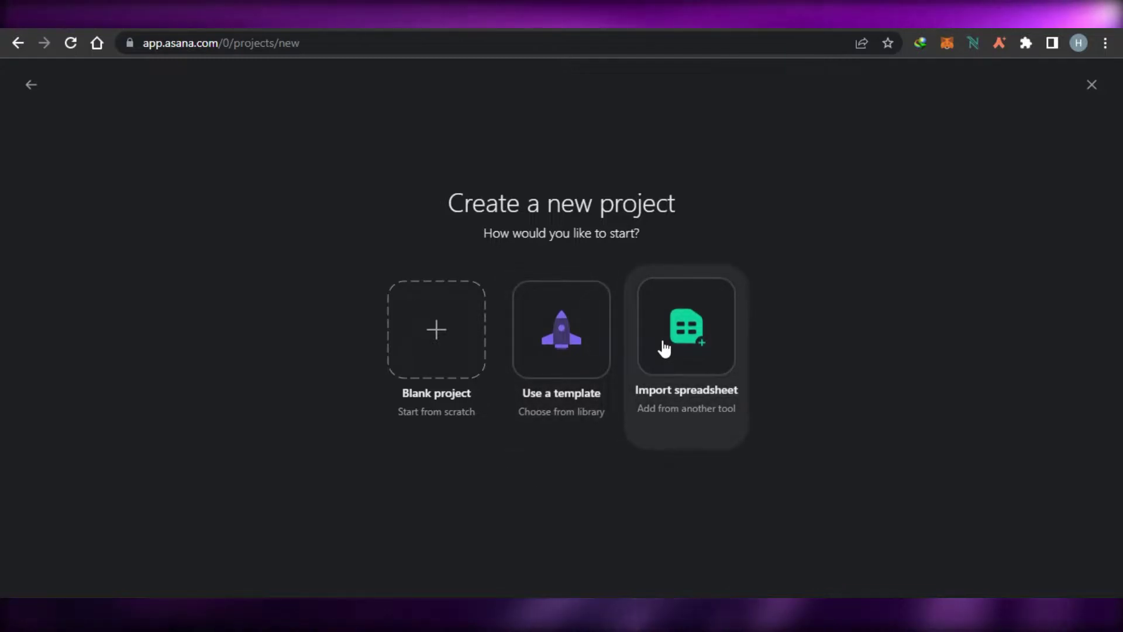
{"action": "left_click", "coordinate": [570, 355]}
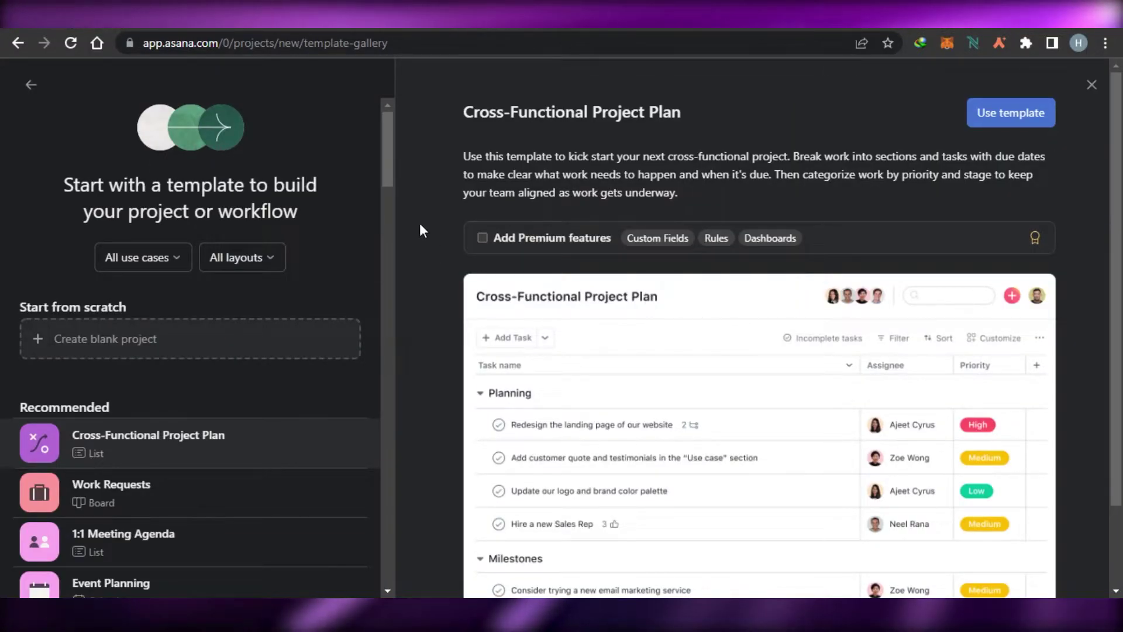
{"action": "left_click_drag", "start_coordinate": [388, 153], "coordinate": [388, 189]}
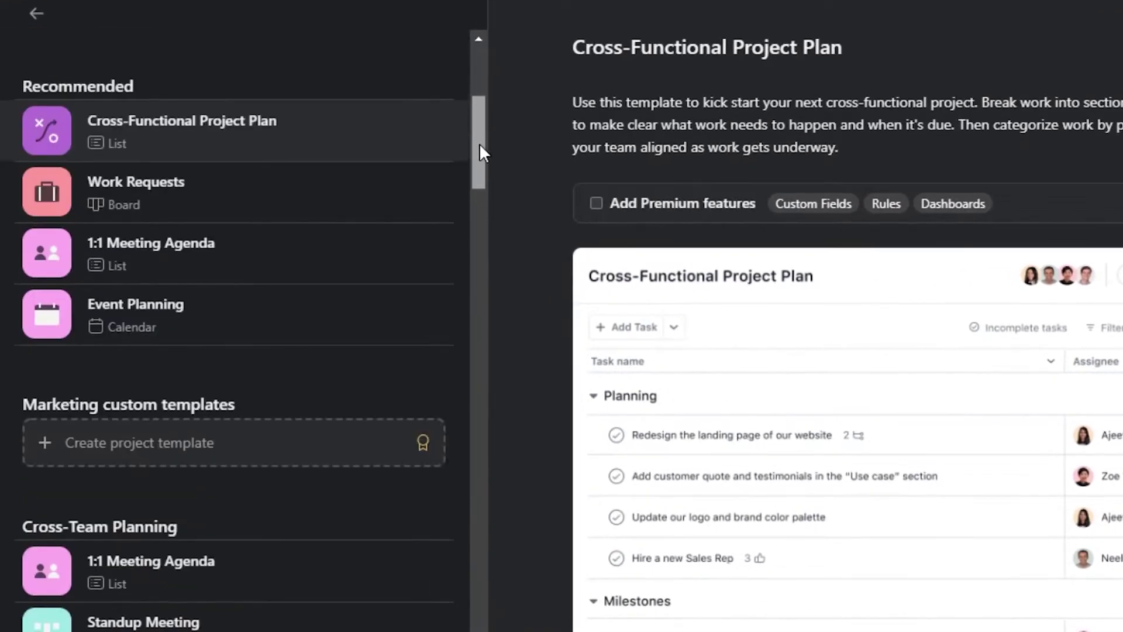
{"action": "mouse_move", "coordinate": [480, 151]}
{"action": "left_mouse_down"}
{"action": "mouse_move", "coordinate": [482, 120]}
{"action": "mouse_move", "coordinate": [481, 156]}
{"action": "left_mouse_up"}
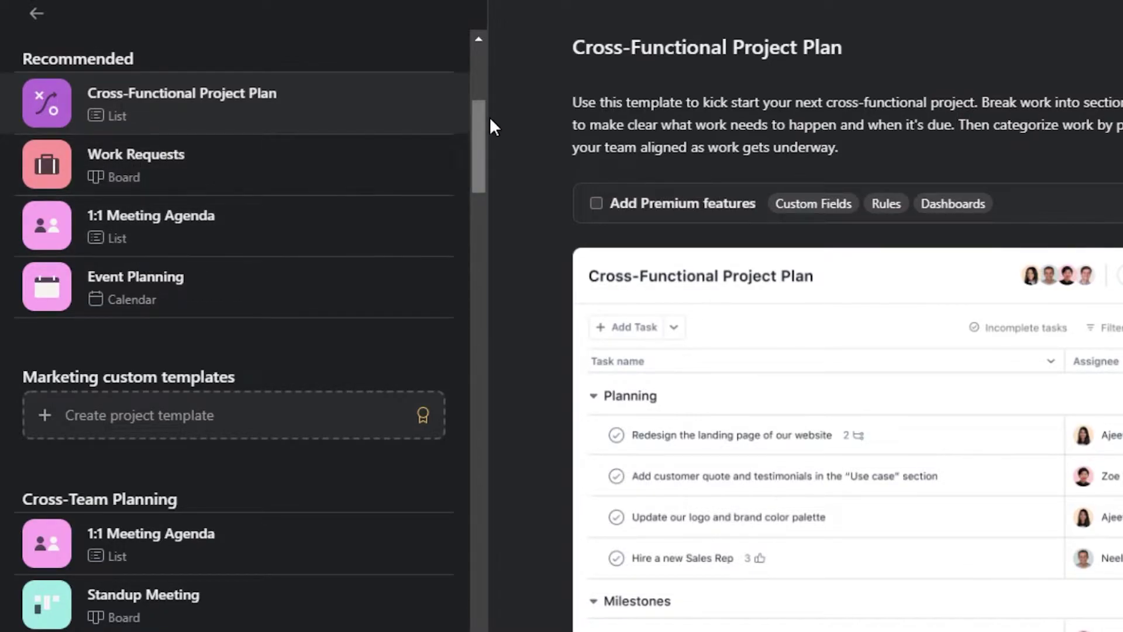
{"action": "left_click_drag", "start_coordinate": [476, 117], "coordinate": [473, 366]}
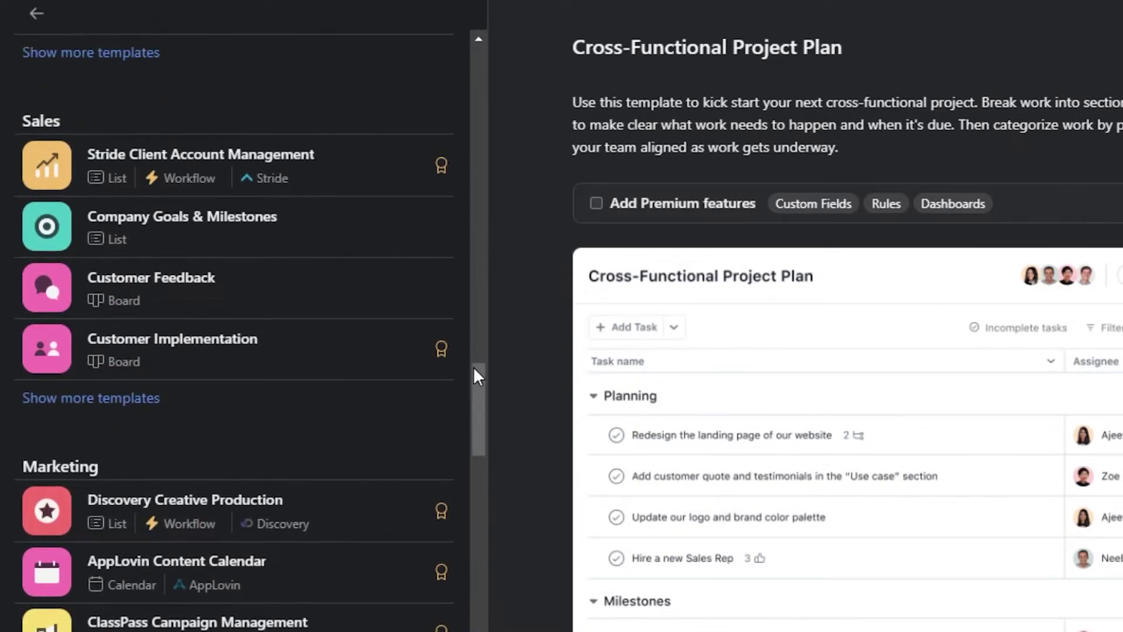
{"action": "left_click_drag", "start_coordinate": [477, 416], "coordinate": [336, 86]}
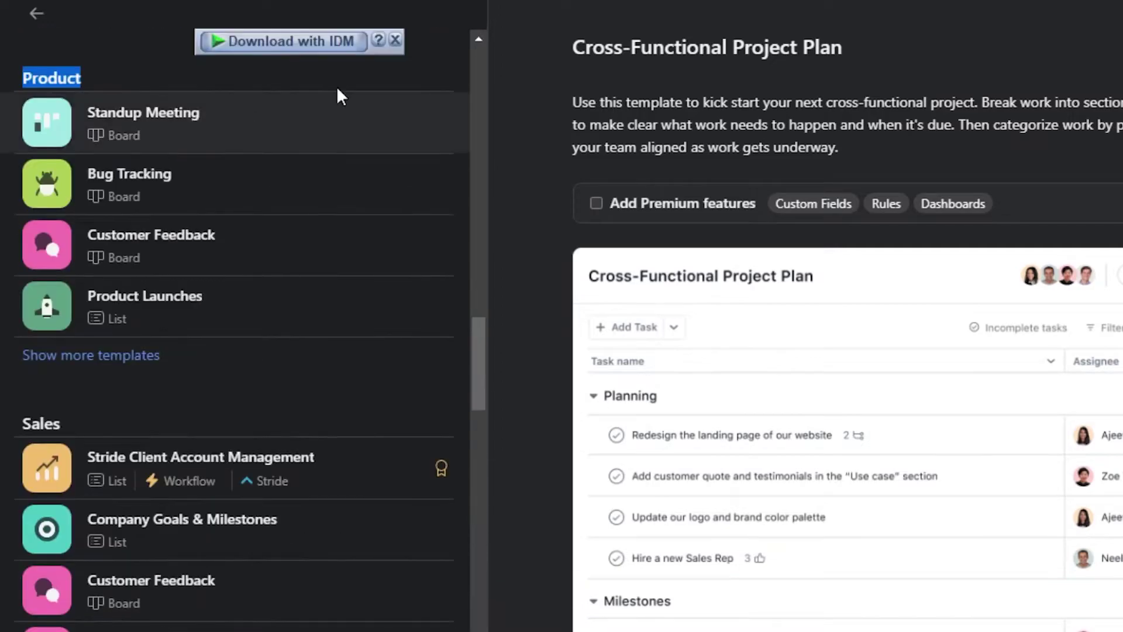
Dismiss the download popup and preview the IT Project Plan board template
{"action": "left_click", "coordinate": [396, 41]}
{"action": "left_click", "coordinate": [338, 81]}
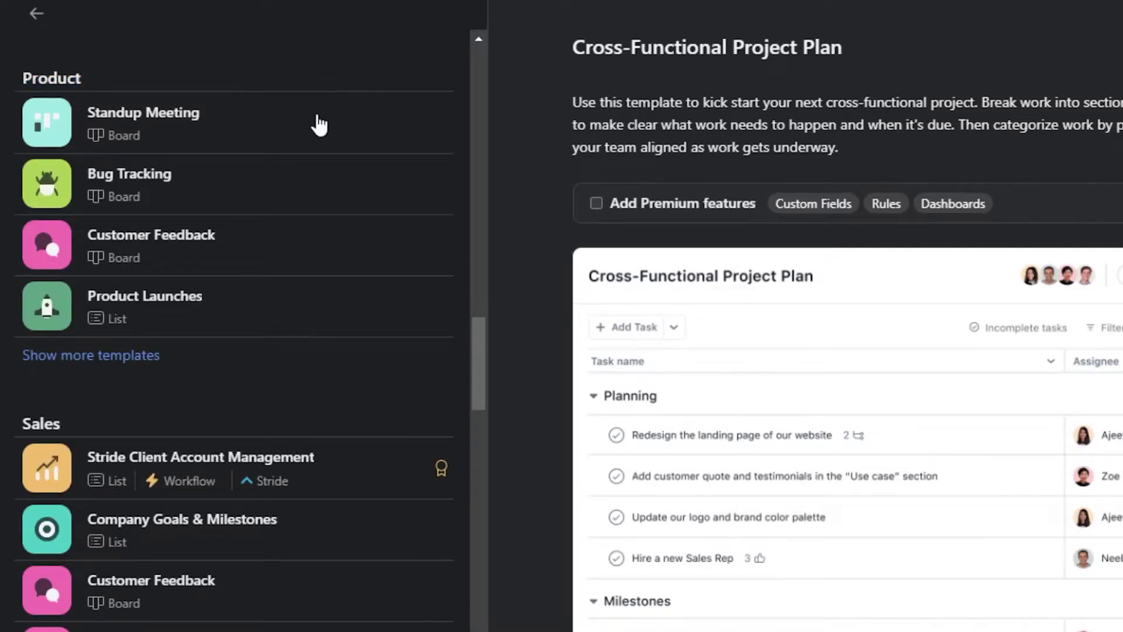
{"action": "left_click_drag", "start_coordinate": [478, 344], "coordinate": [472, 527]}
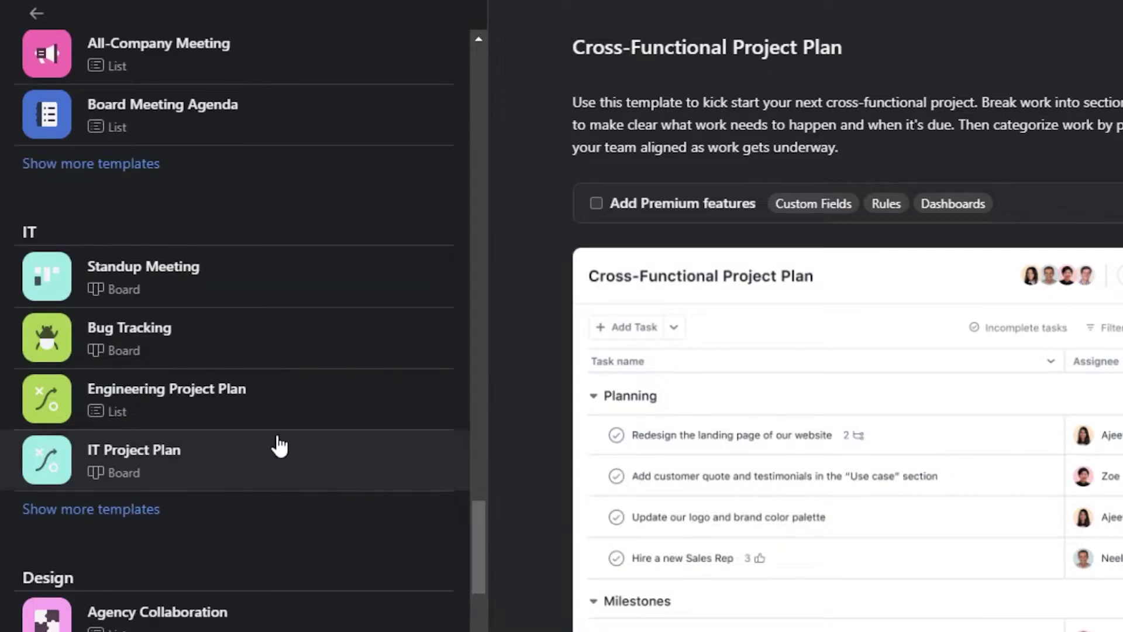
{"action": "left_click", "coordinate": [270, 455]}
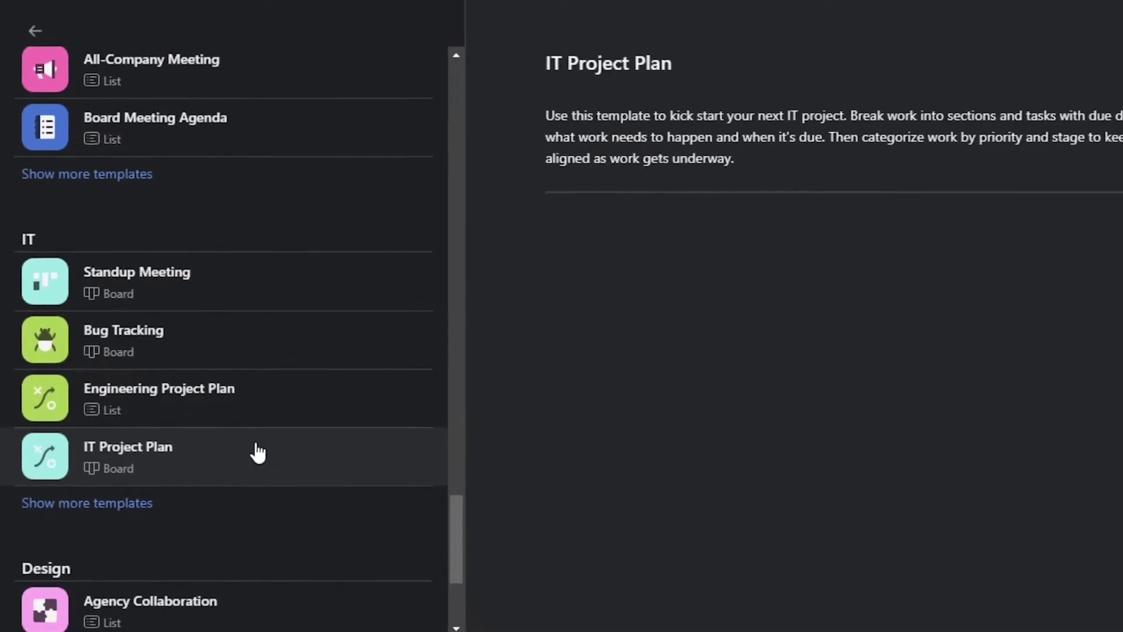
{"action": "left_click_drag", "start_coordinate": [390, 490], "coordinate": [388, 129]}
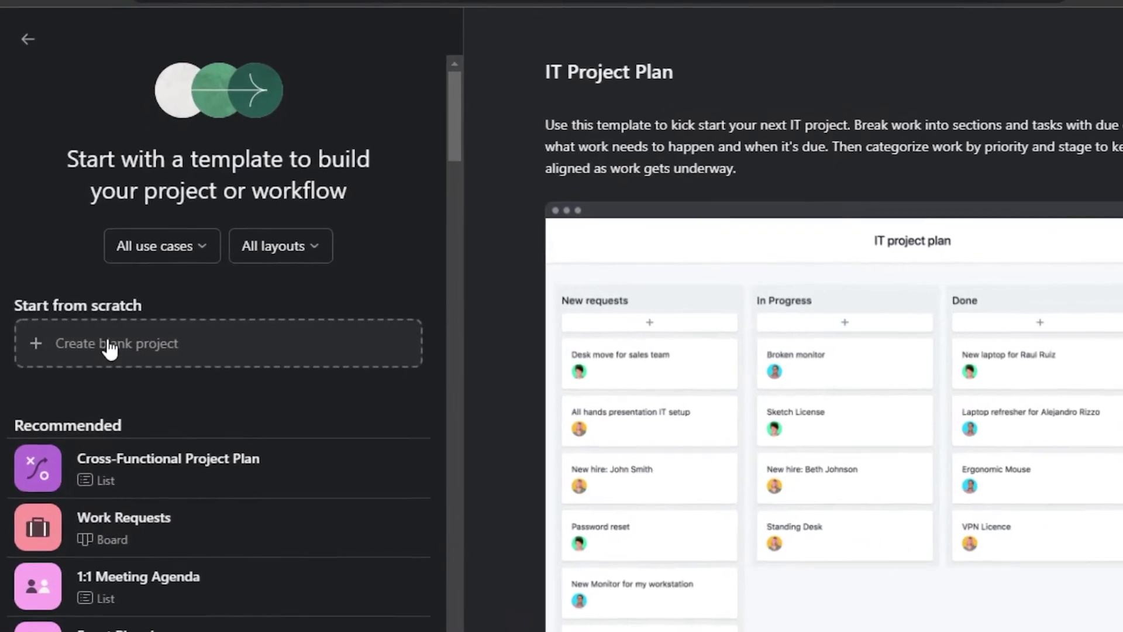
Create blank project 'youtube videos', private to me, with Board as the default view
{"action": "left_click", "coordinate": [110, 348]}
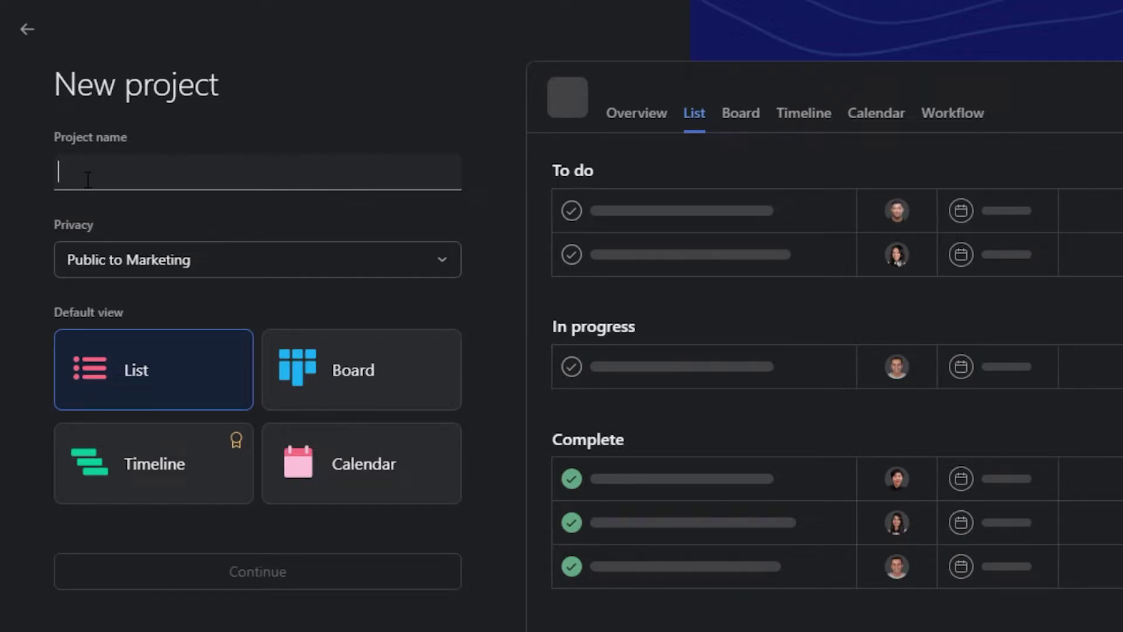
{"action": "type", "text": "youtube videos"}
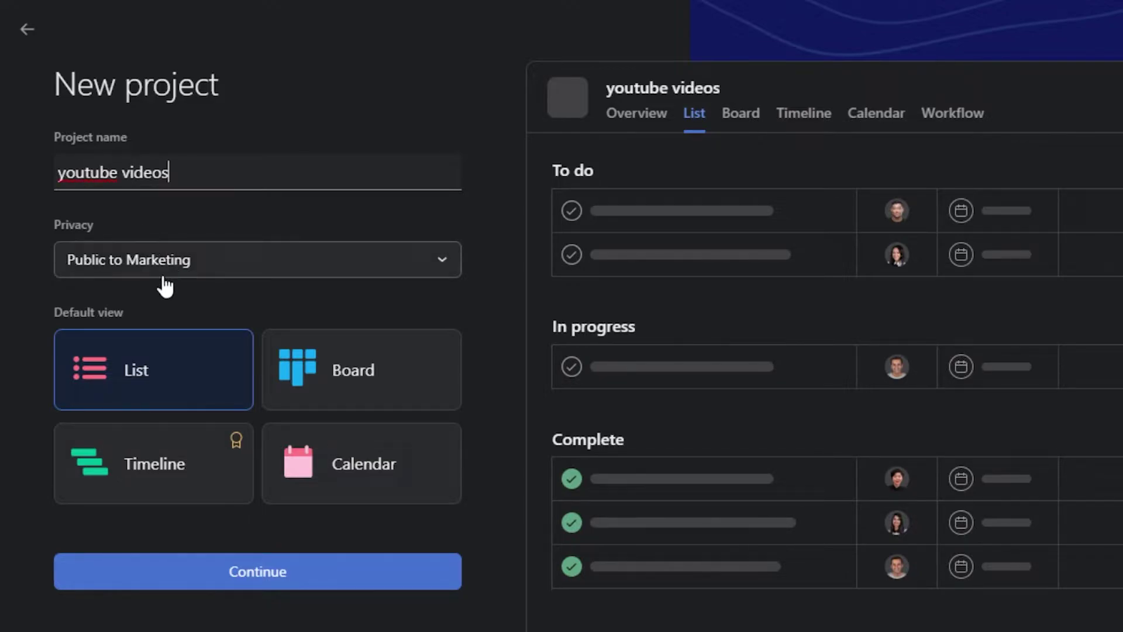
{"action": "left_click", "coordinate": [147, 274]}
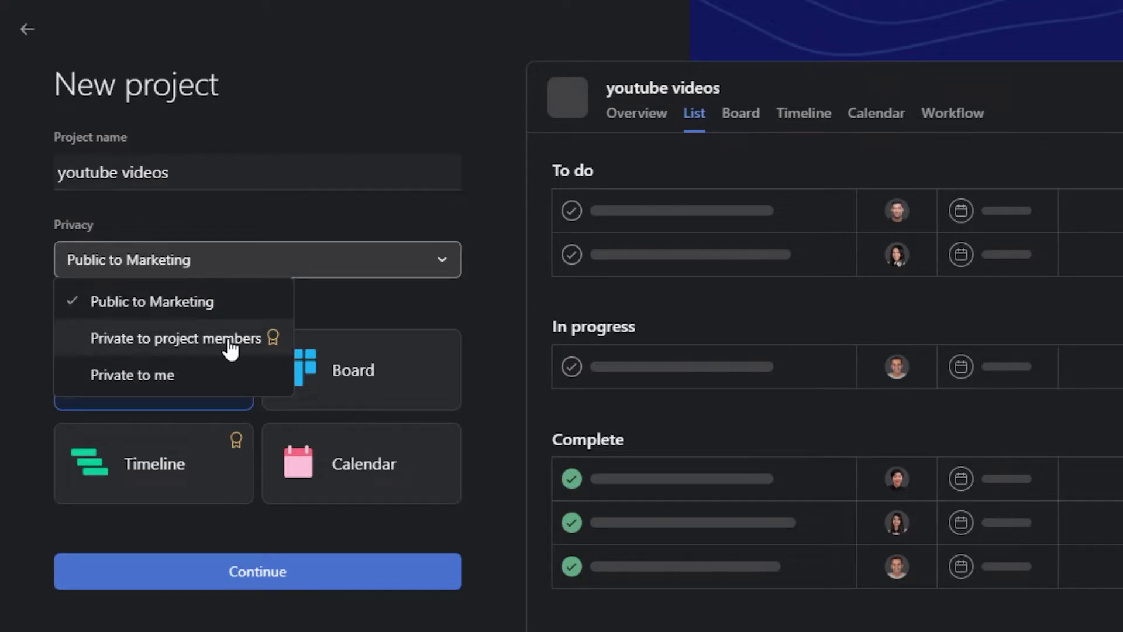
{"action": "left_click", "coordinate": [170, 377]}
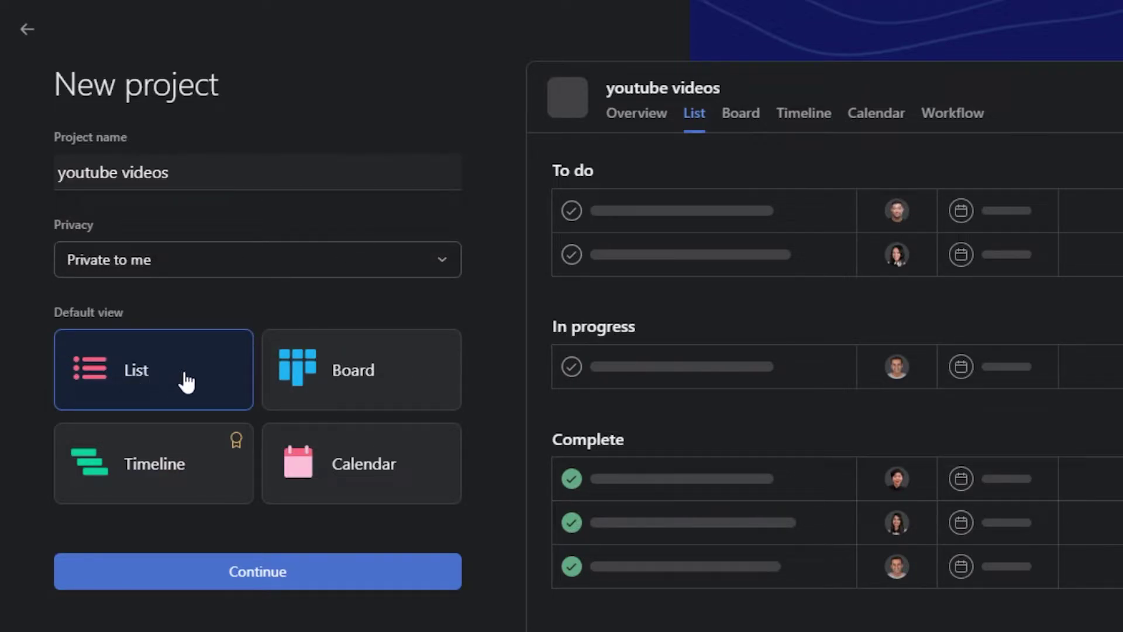
{"action": "left_click", "coordinate": [358, 389]}
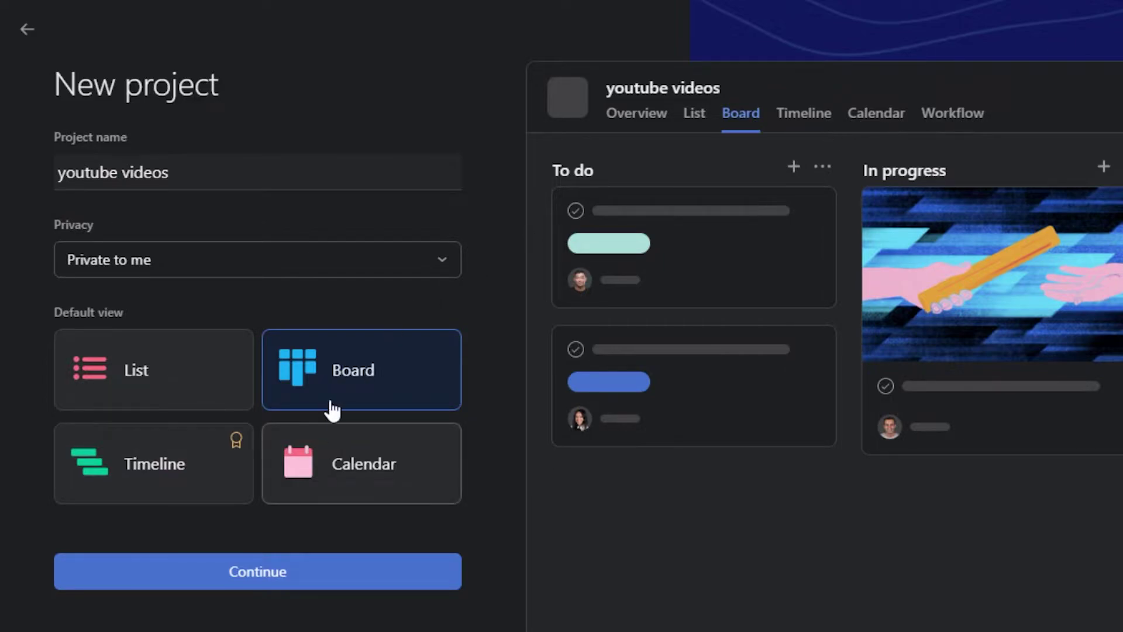
{"action": "left_click", "coordinate": [387, 474]}
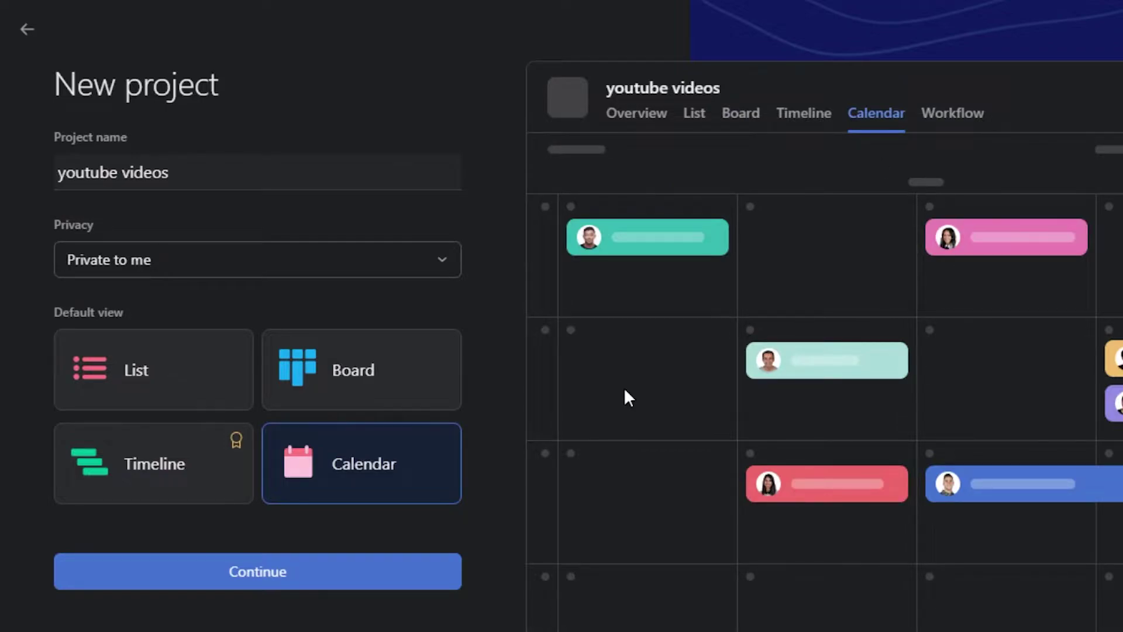
{"action": "left_click", "coordinate": [349, 389]}
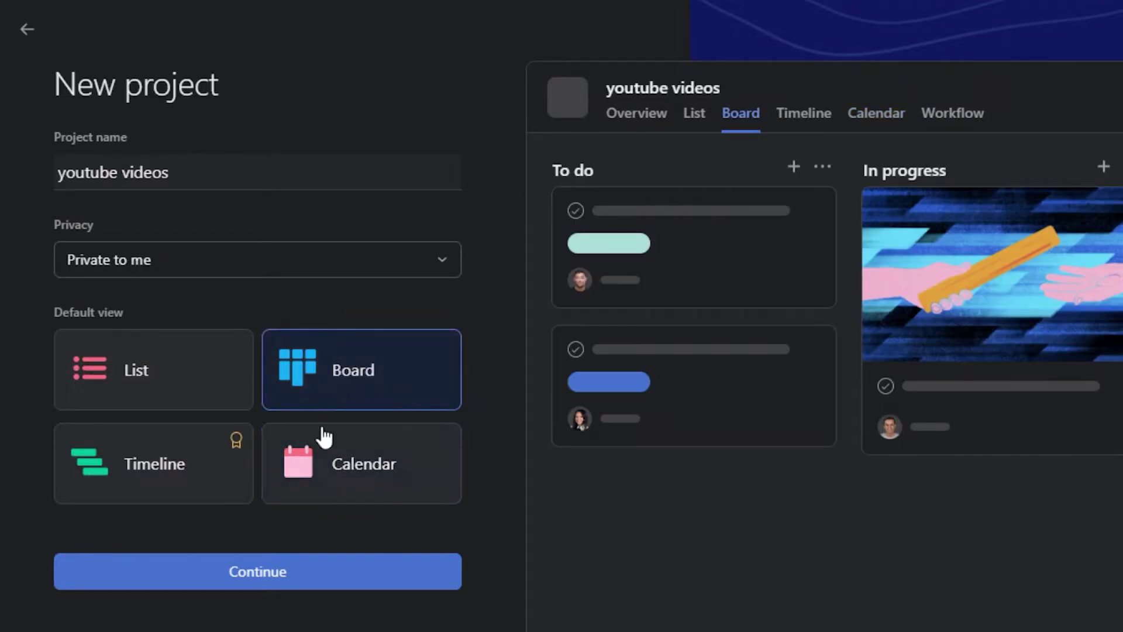
{"action": "left_click", "coordinate": [238, 578]}
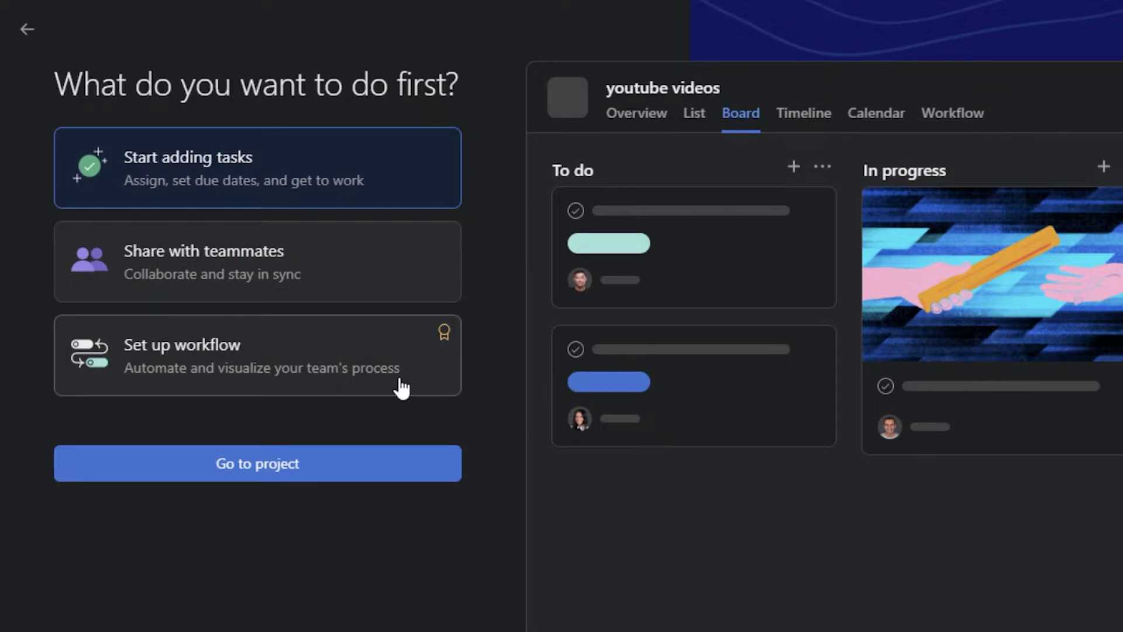
Open youtube videos, check its List, Timeline, Calendar and More views, then show Share options
{"action": "left_click", "coordinate": [358, 471]}
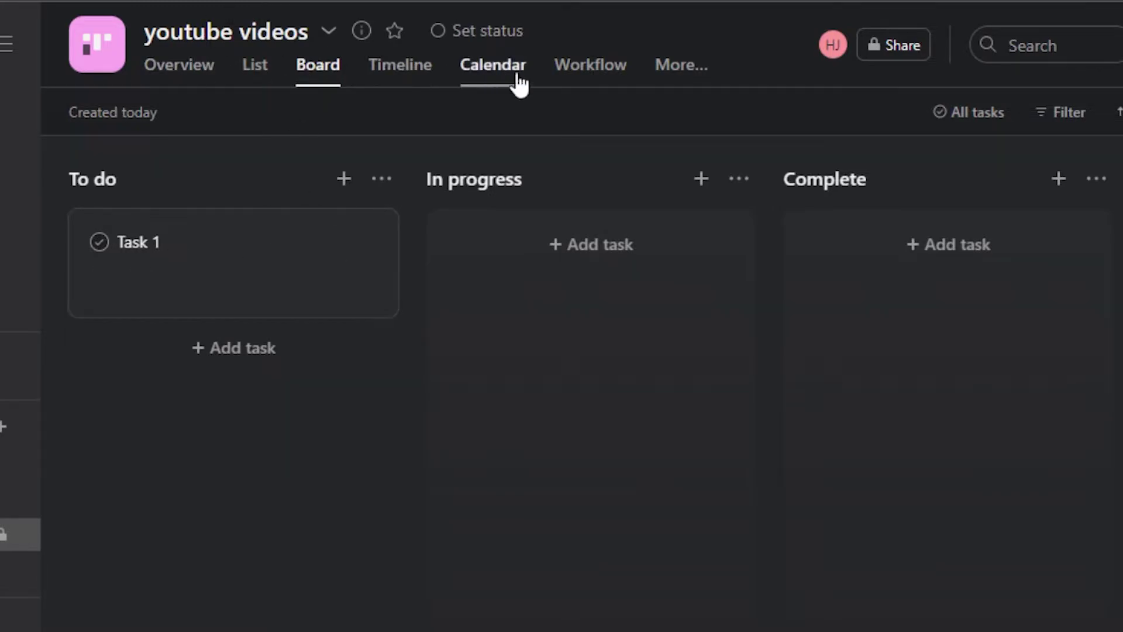
{"action": "left_click", "coordinate": [255, 77]}
{"action": "left_click", "coordinate": [410, 69]}
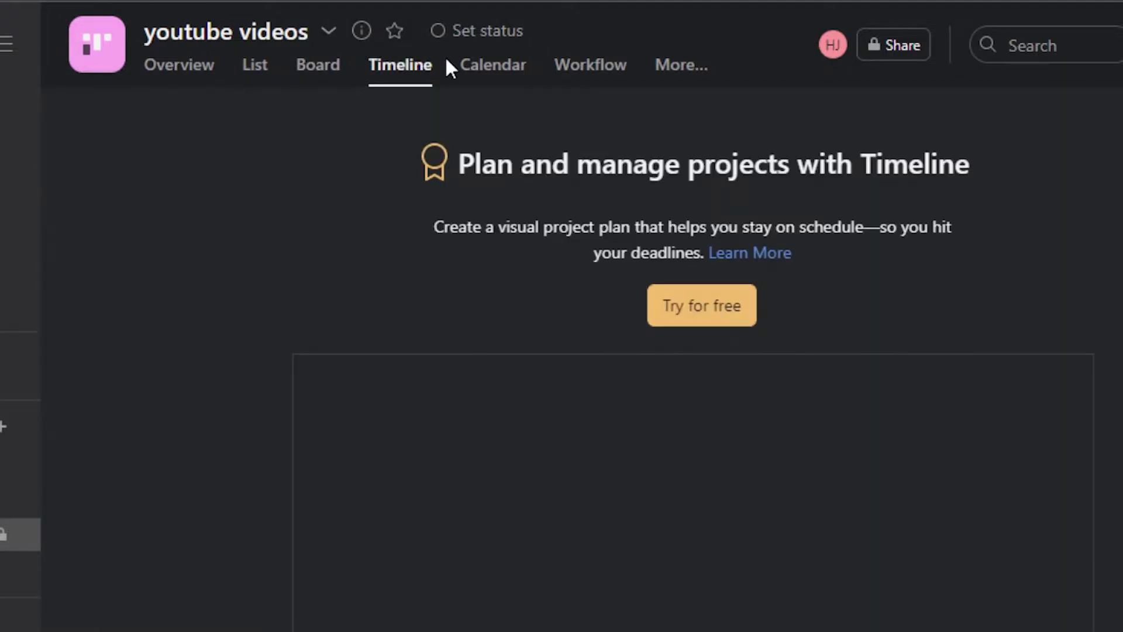
{"action": "left_click", "coordinate": [481, 69]}
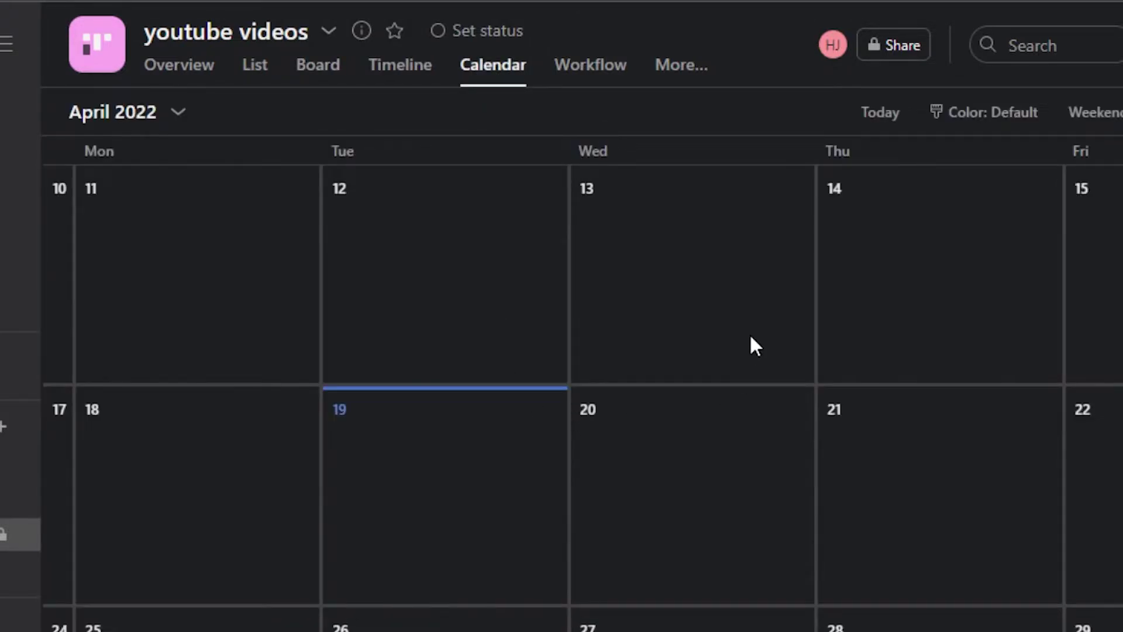
{"action": "left_click", "coordinate": [680, 80]}
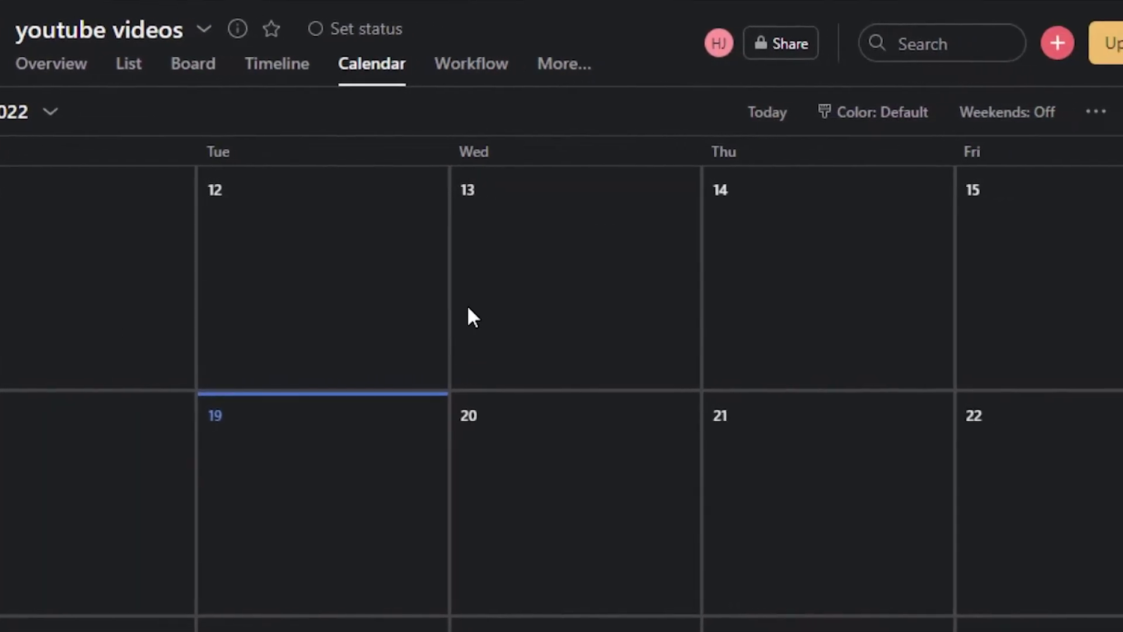
{"action": "left_click", "coordinate": [622, 49]}
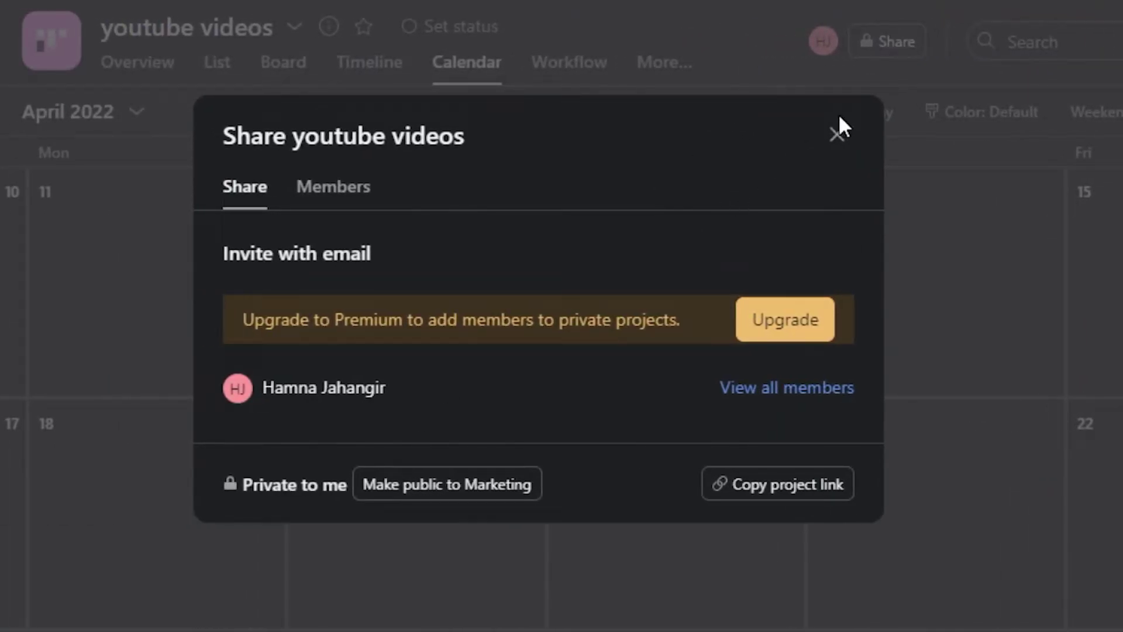
Close Share, then cancel a Marketing team invite after picking youtube videos as starting project
{"action": "left_click", "coordinate": [837, 134]}
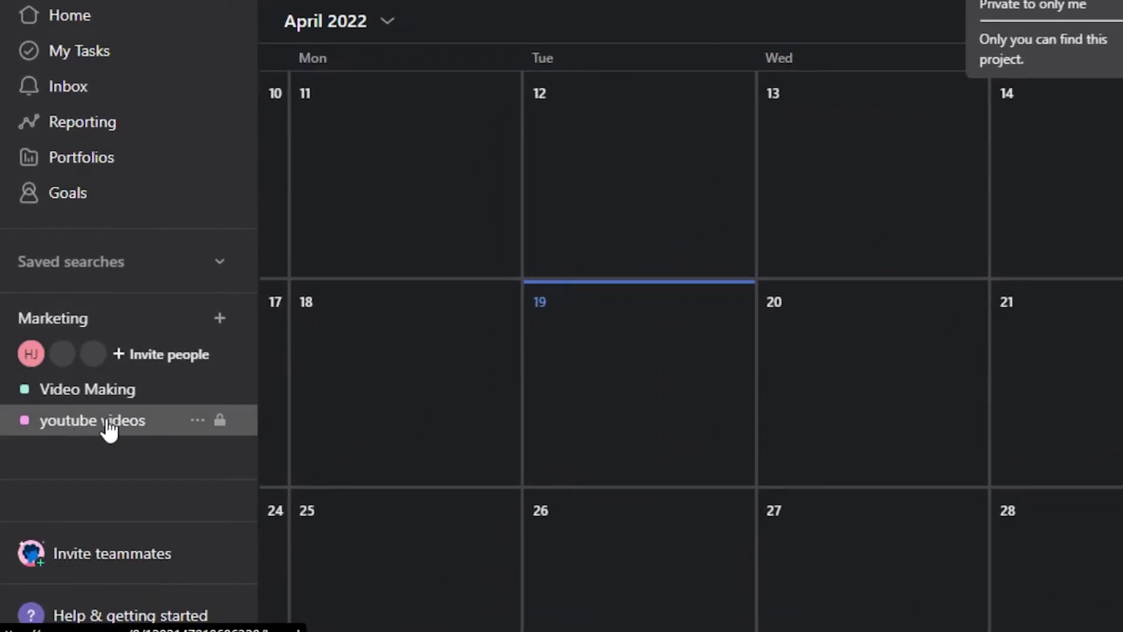
{"action": "left_click", "coordinate": [171, 357]}
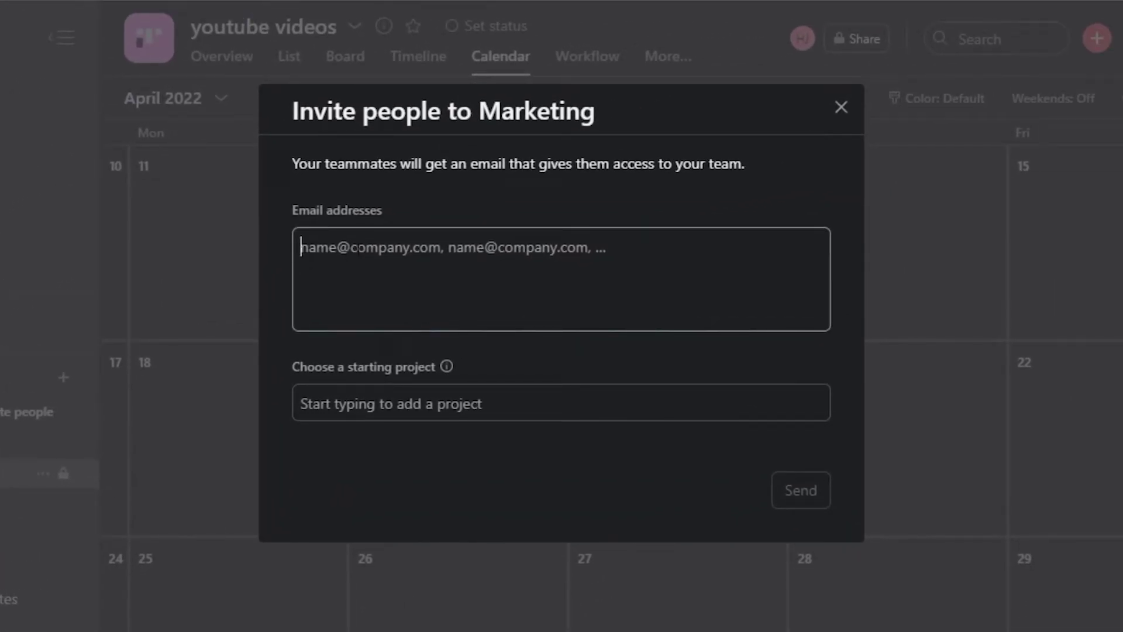
{"action": "left_click", "coordinate": [430, 389]}
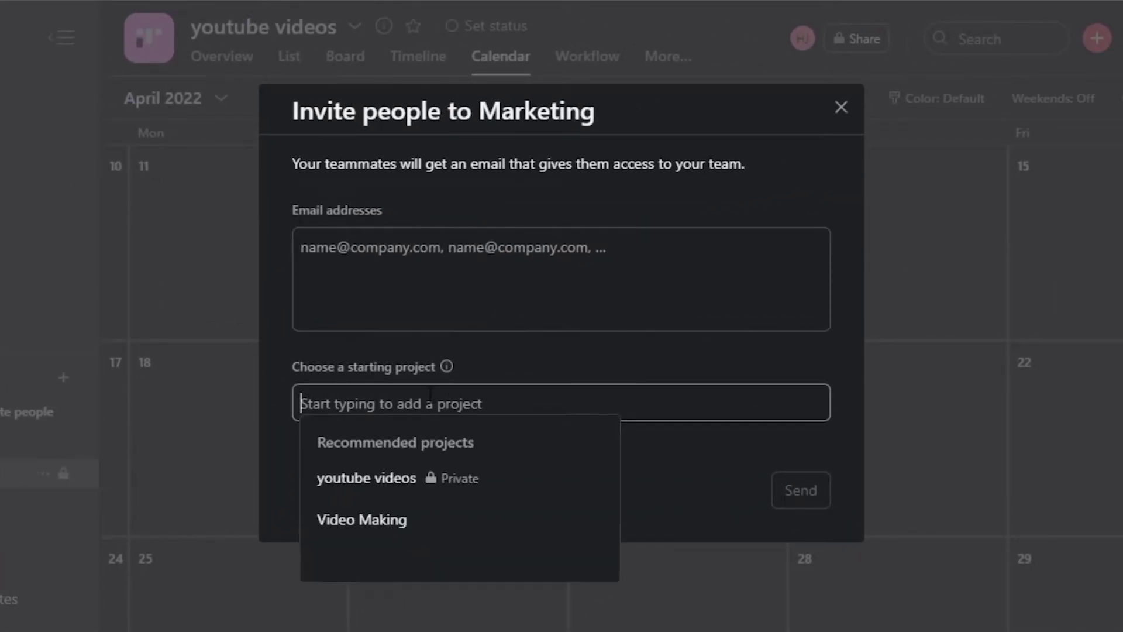
{"action": "left_click", "coordinate": [363, 488]}
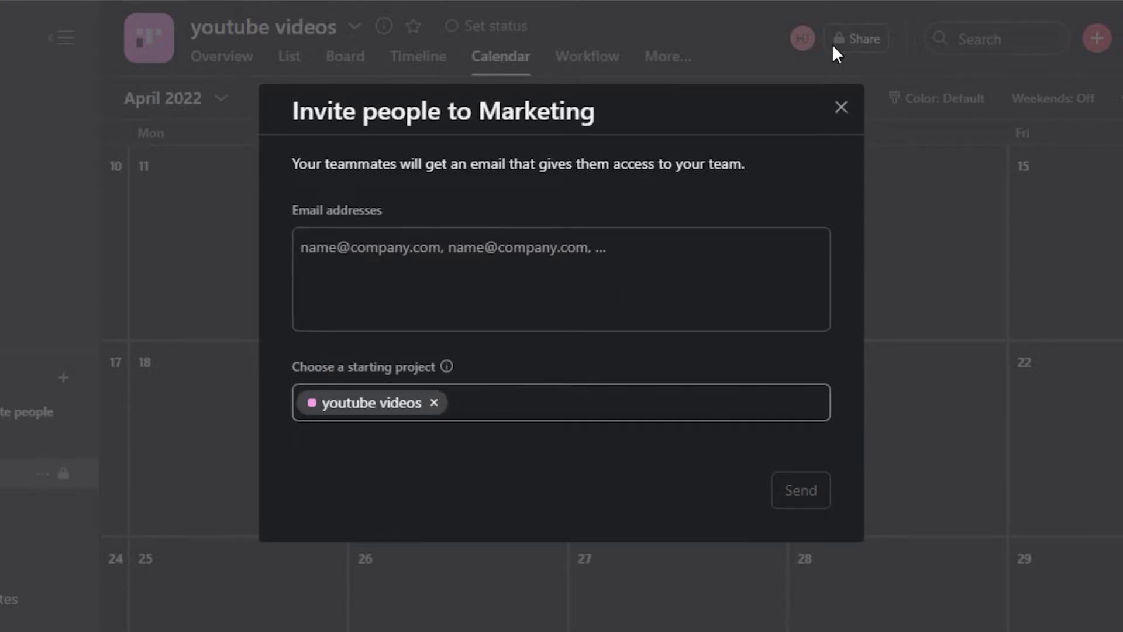
{"action": "left_click", "coordinate": [842, 107]}
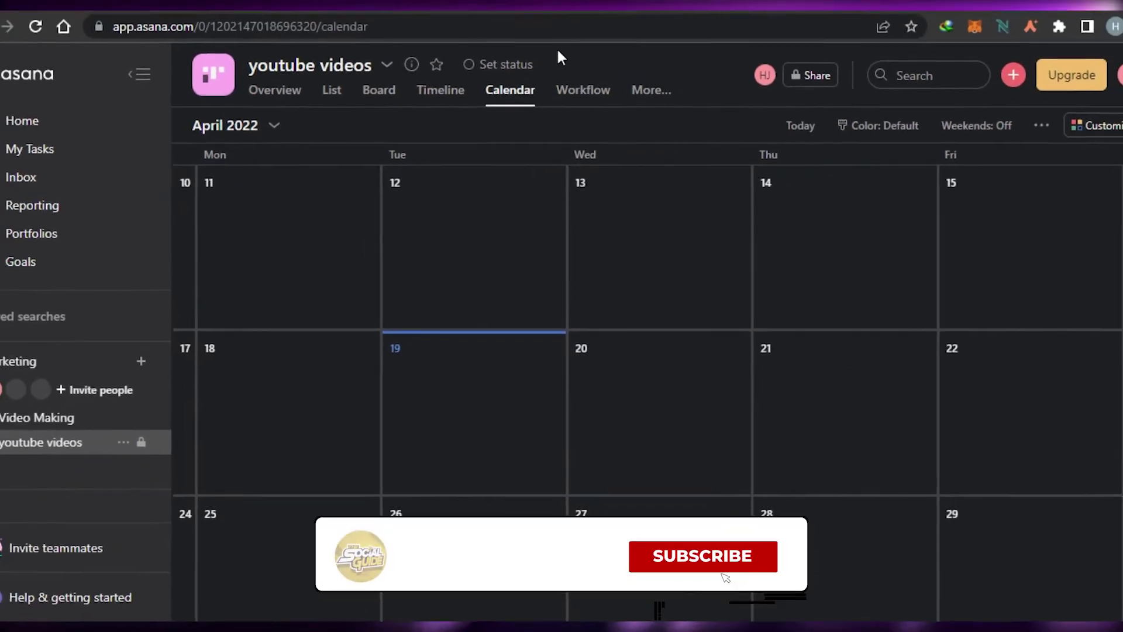
Show youtube videos as a Board with To do, In progress and Complete columns
{"action": "left_click", "coordinate": [379, 89]}
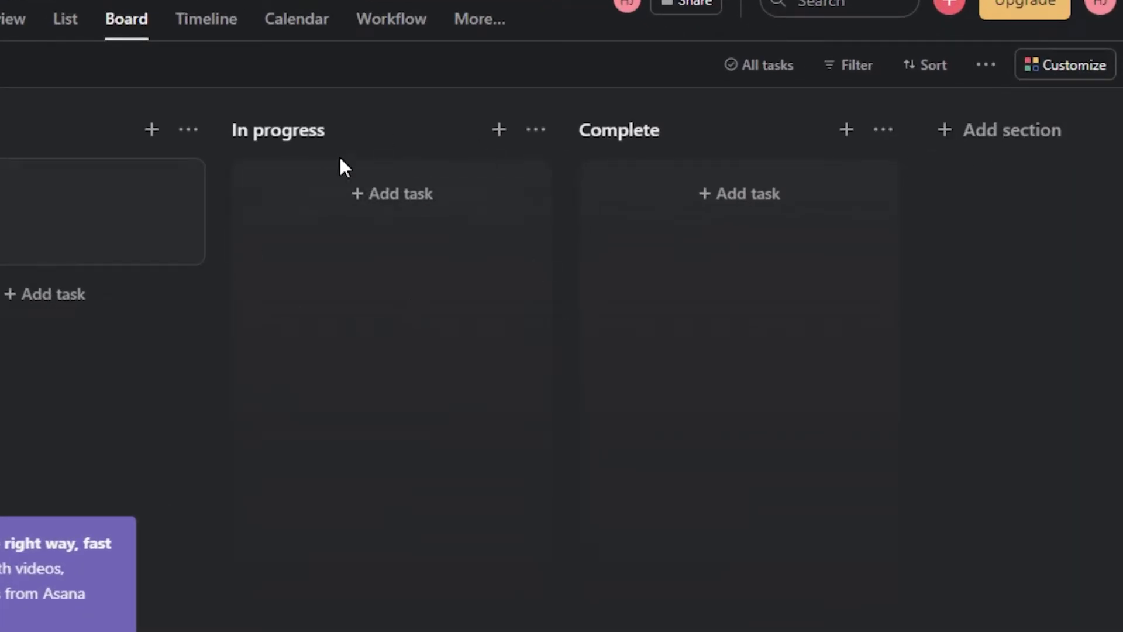
Add an 'ideas and plans' section after Complete and dismiss the getting-started tips
{"action": "left_click", "coordinate": [963, 144]}
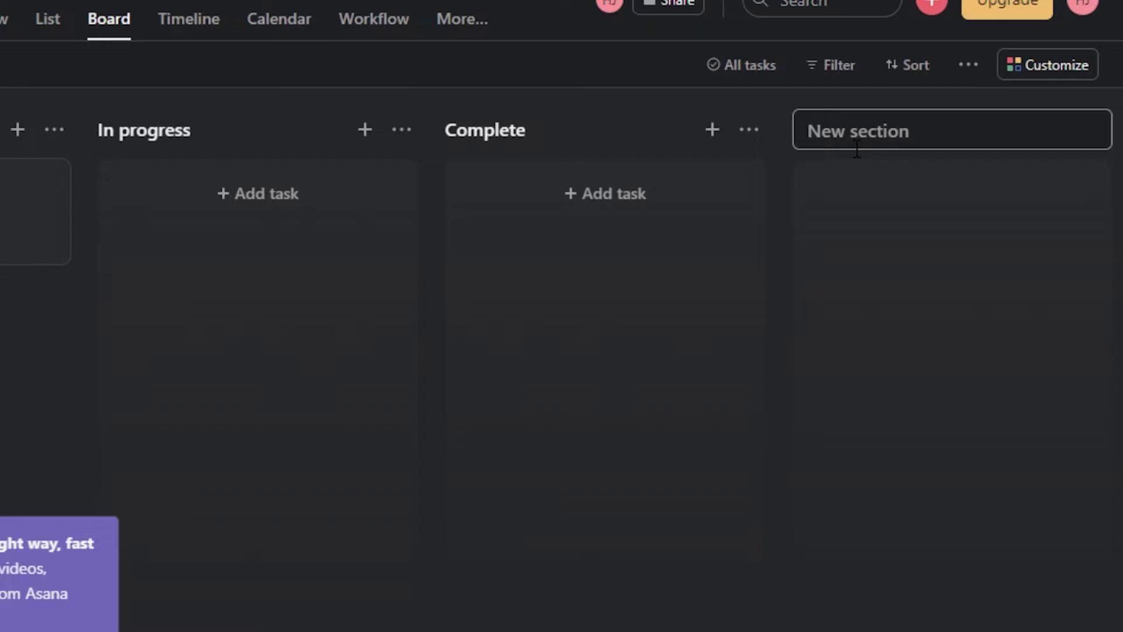
{"action": "type", "text": "ideas and plans"}
{"action": "key", "text": "Return"}
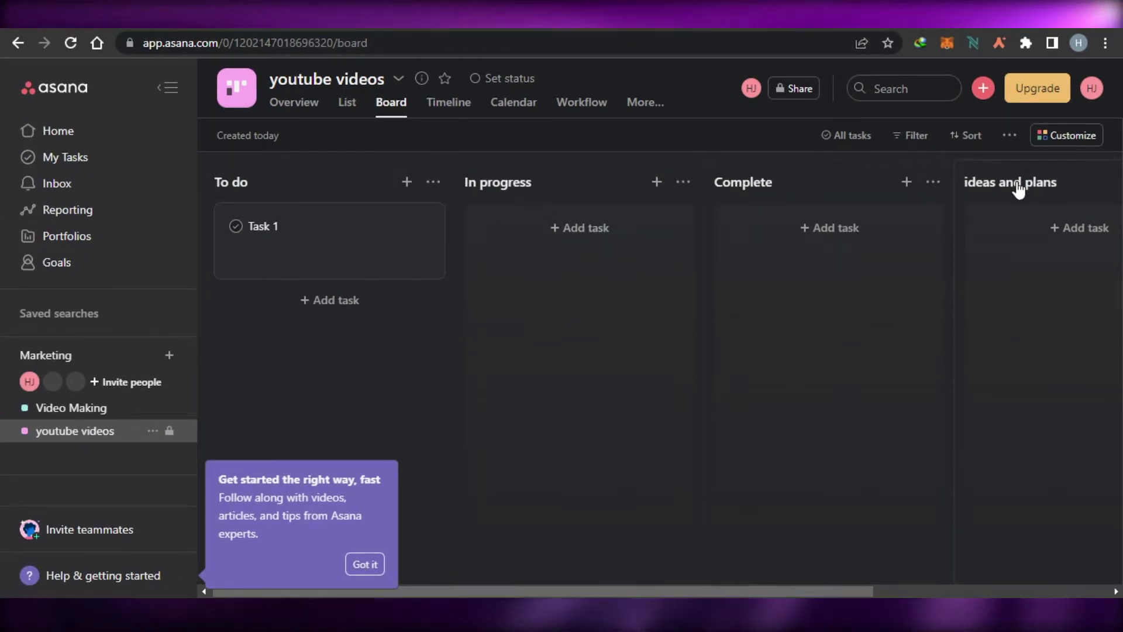
{"action": "left_click", "coordinate": [365, 564]}
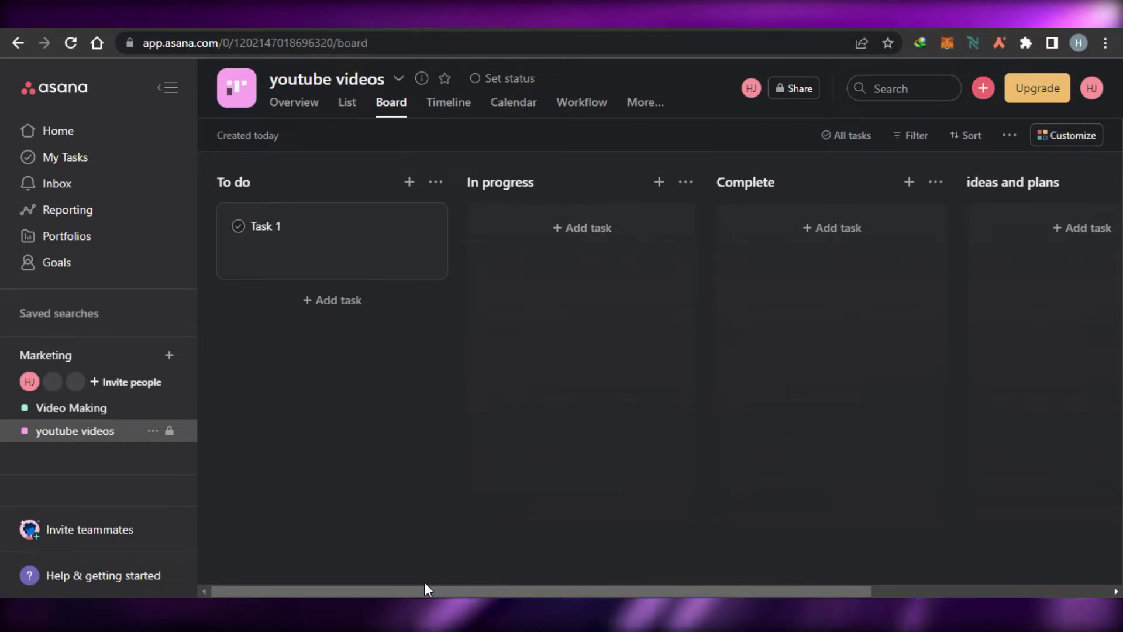
{"action": "left_click_drag", "start_coordinate": [426, 590], "coordinate": [351, 579]}
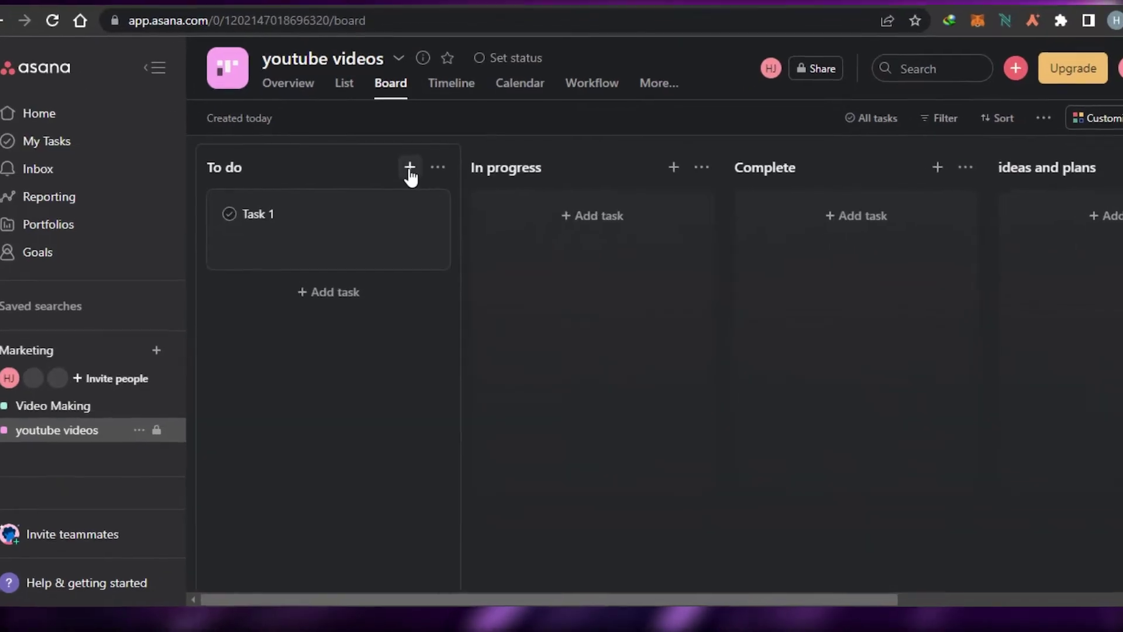
Add 'task 2', 'task 3' and 'task 4' under To do, then open task 2's details
{"action": "left_click", "coordinate": [409, 181]}
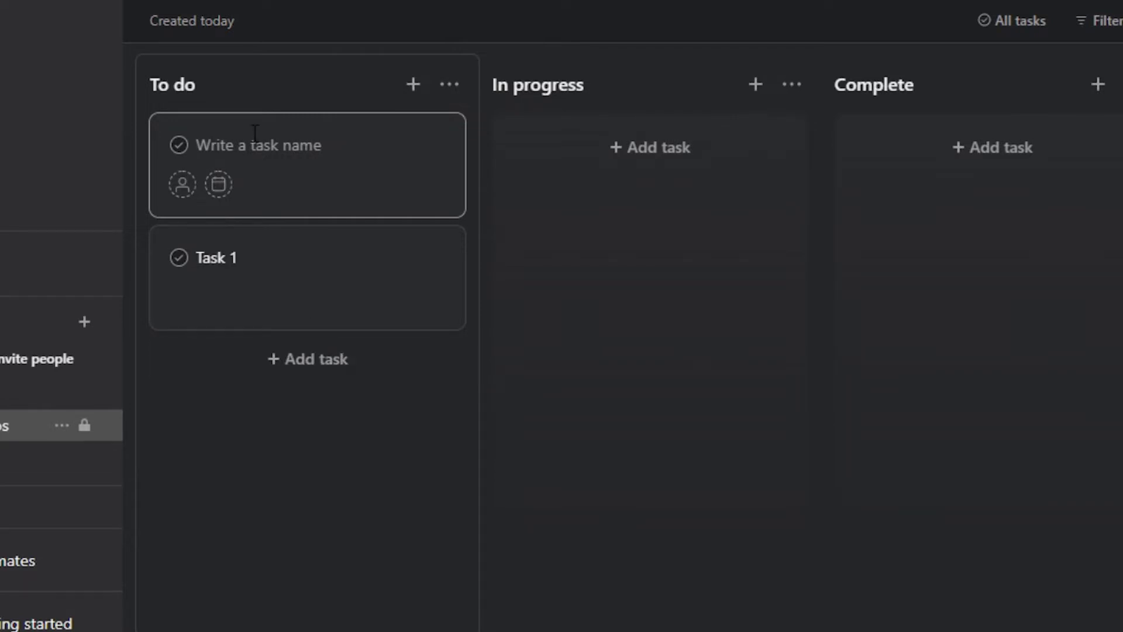
{"action": "type", "text": "task 2"}
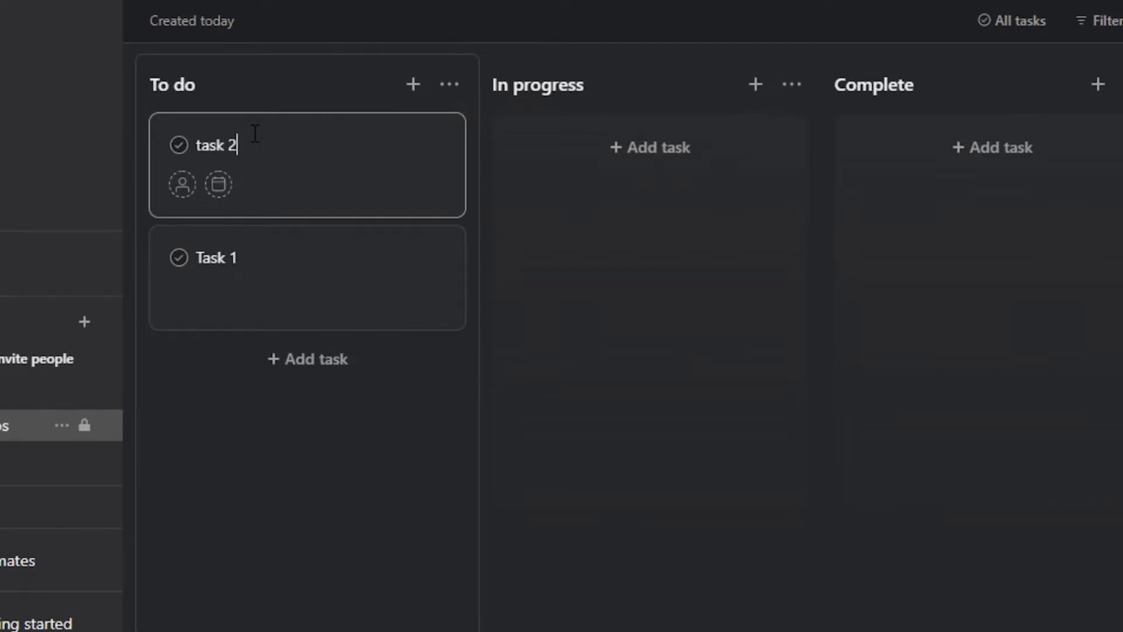
{"action": "key", "text": "Return"}
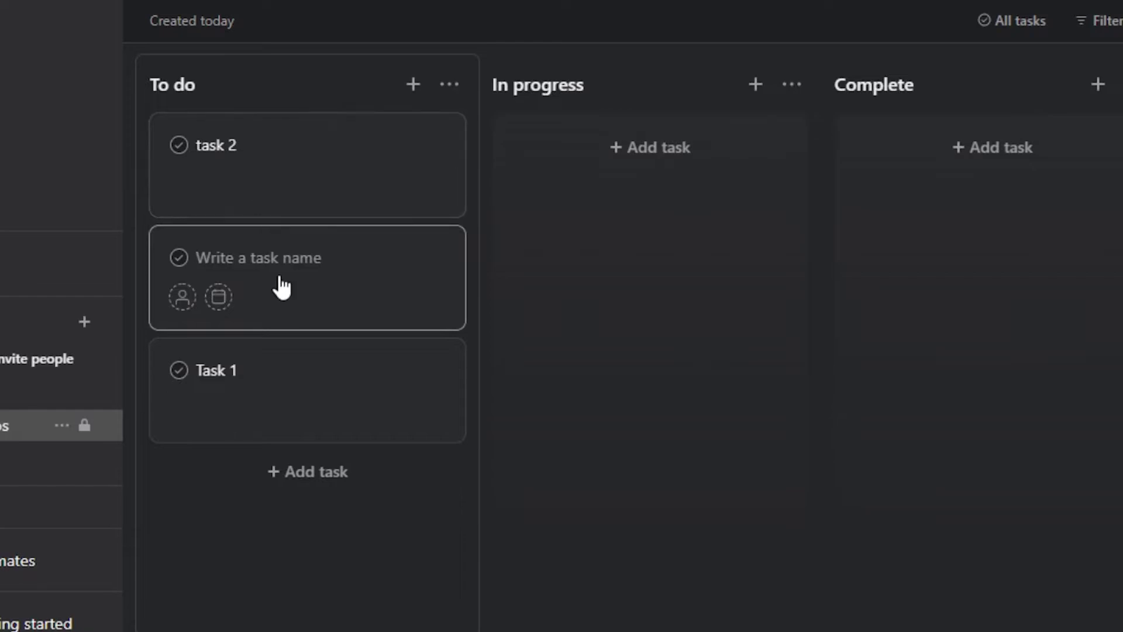
{"action": "type", "text": "task 3"}
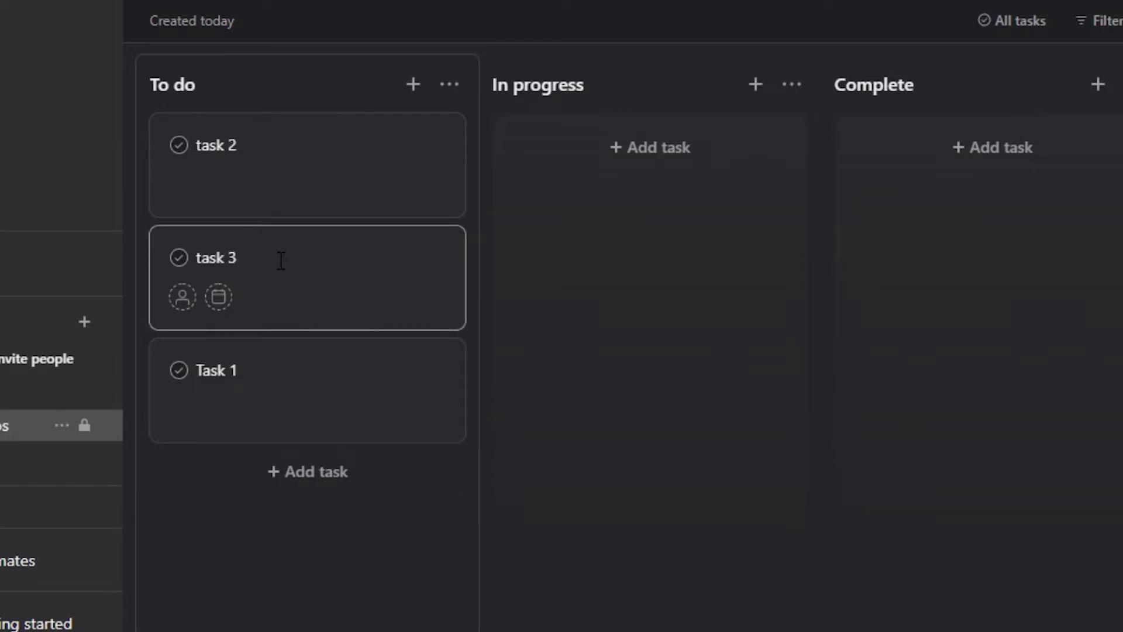
{"action": "key", "text": "Return"}
{"action": "type", "text": "tas"}
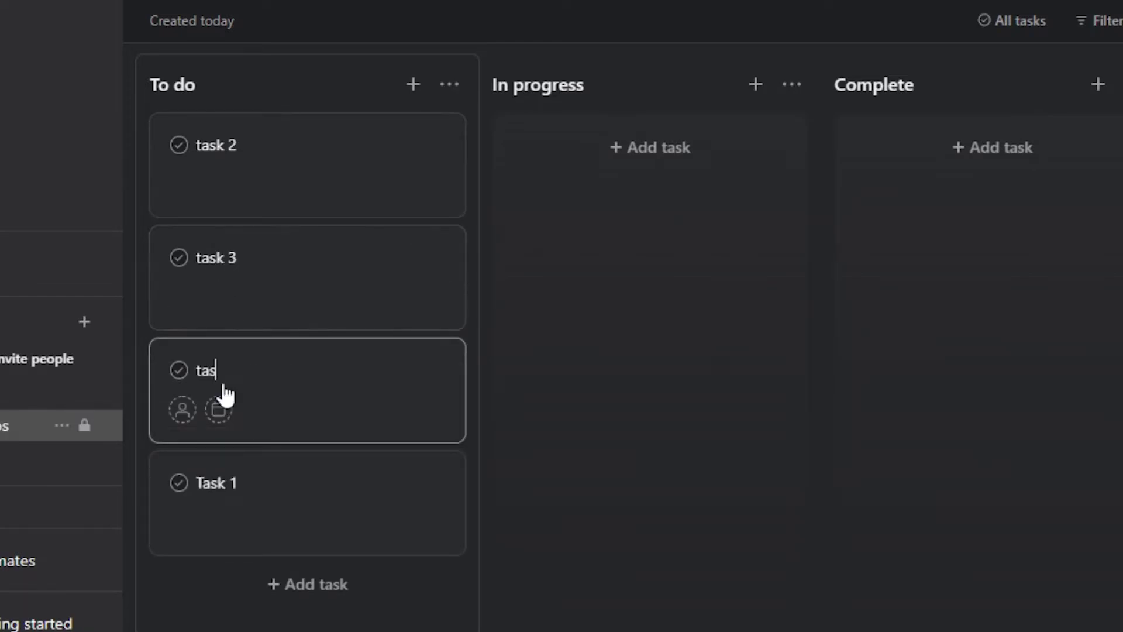
{"action": "type", "text": "k 4"}
{"action": "key", "text": "Return"}
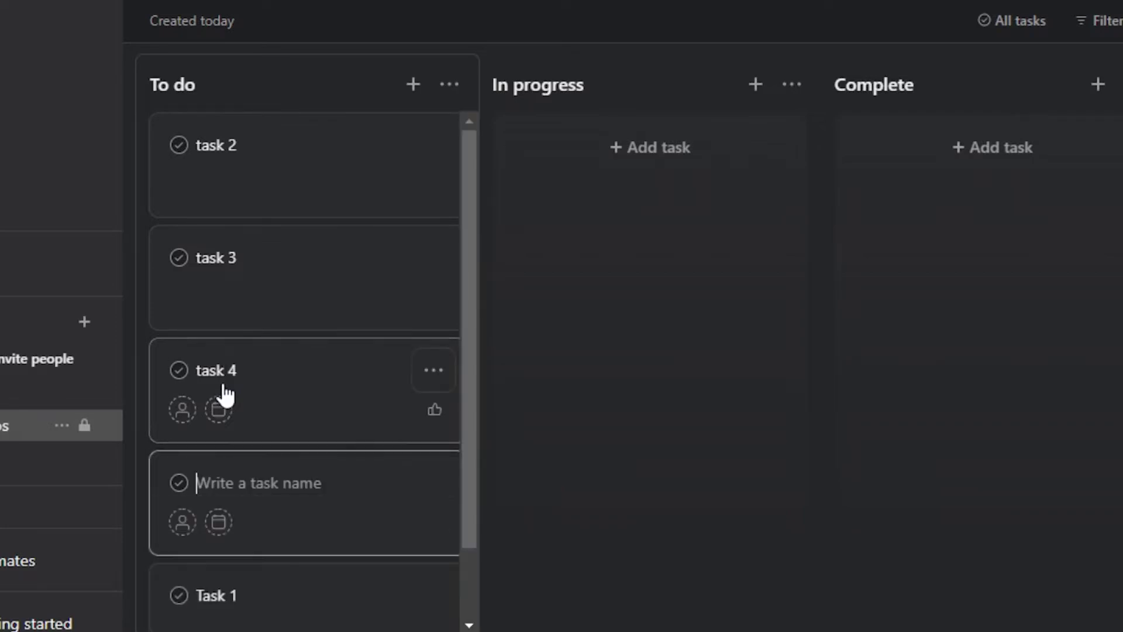
{"action": "left_click", "coordinate": [312, 193]}
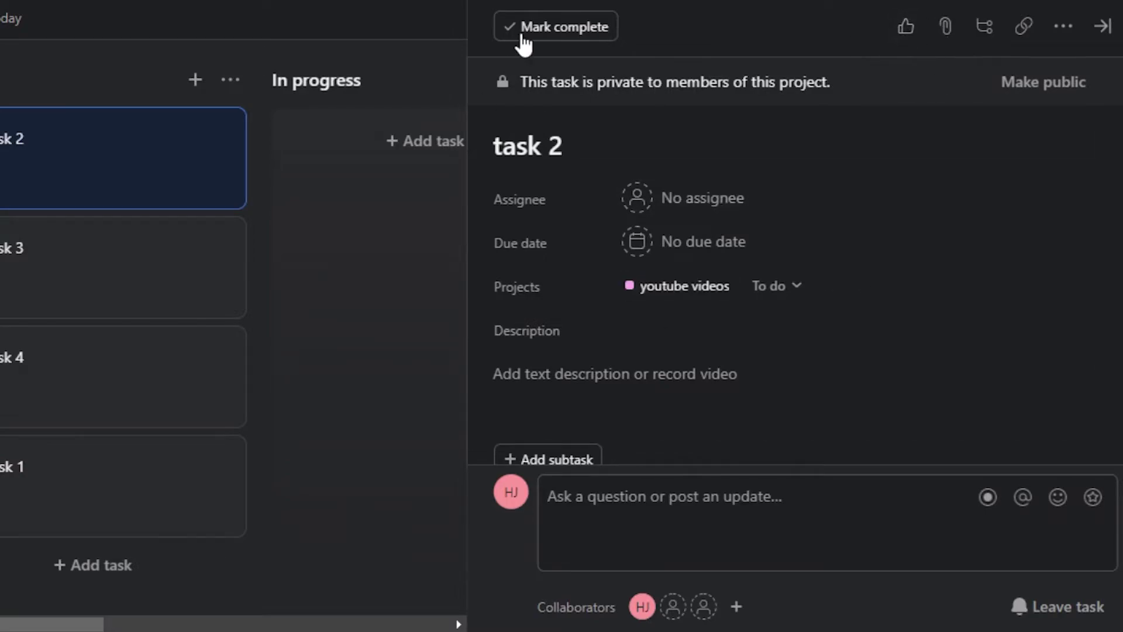
Assign task 2 to the suggested teammate and set its due date to Thursday, April 21
{"action": "left_click", "coordinate": [638, 203]}
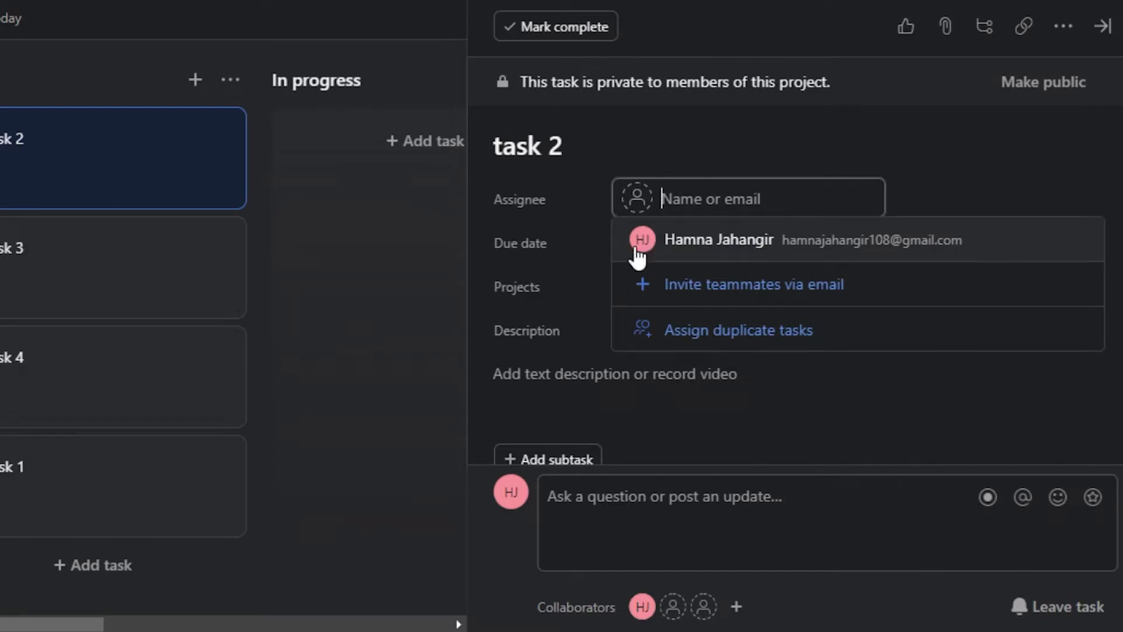
{"action": "left_click", "coordinate": [636, 253]}
{"action": "left_click", "coordinate": [630, 244]}
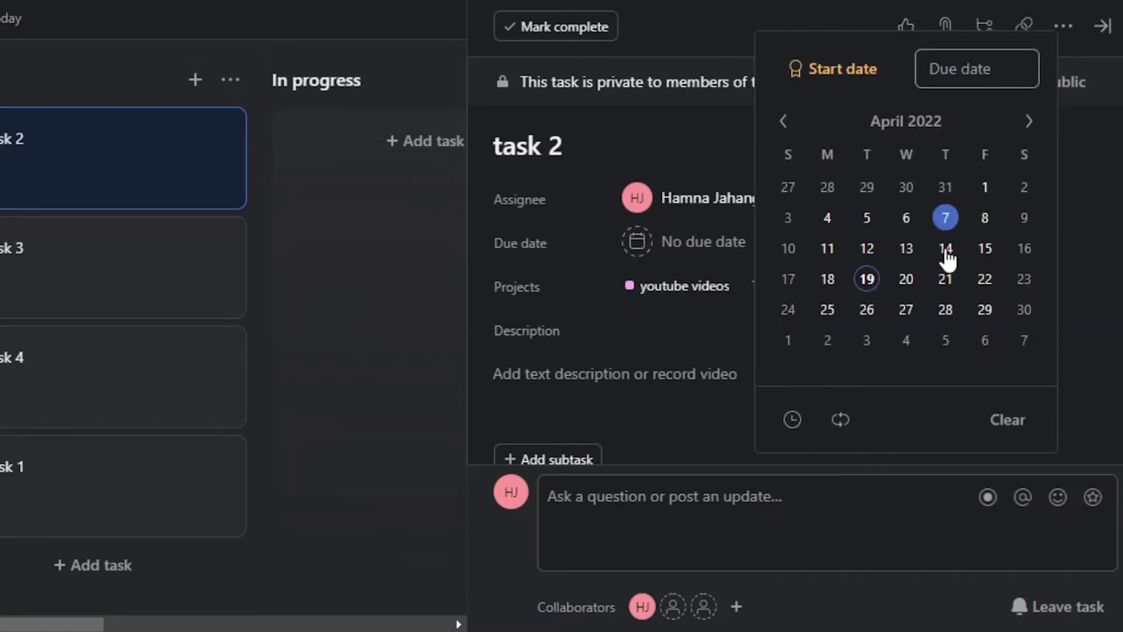
{"action": "left_click", "coordinate": [947, 279]}
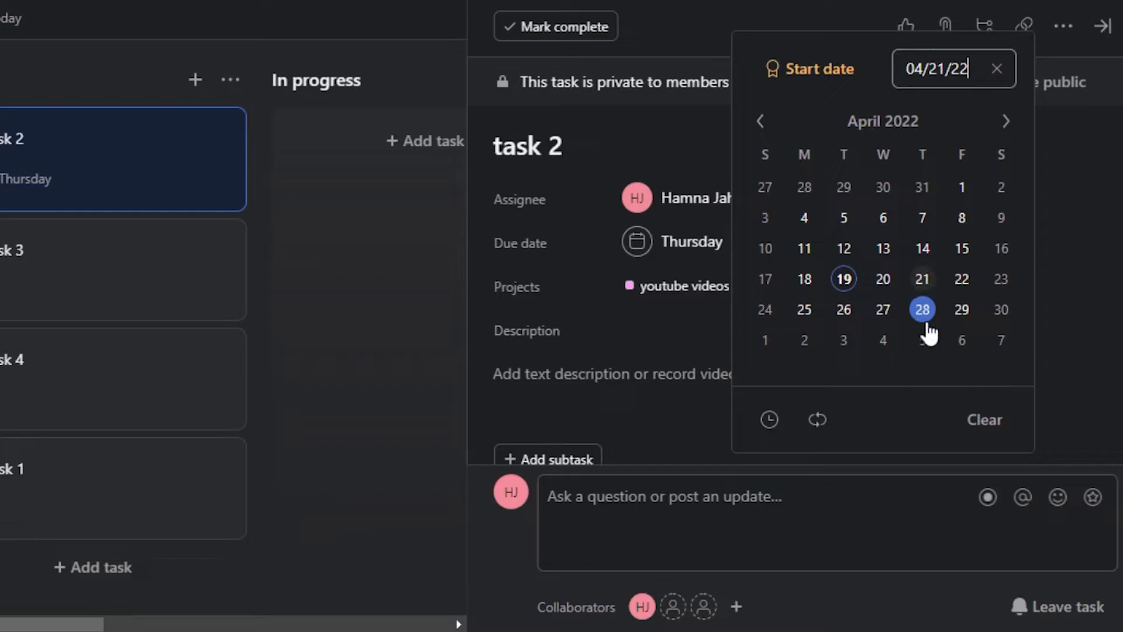
{"action": "key", "text": "Tab"}
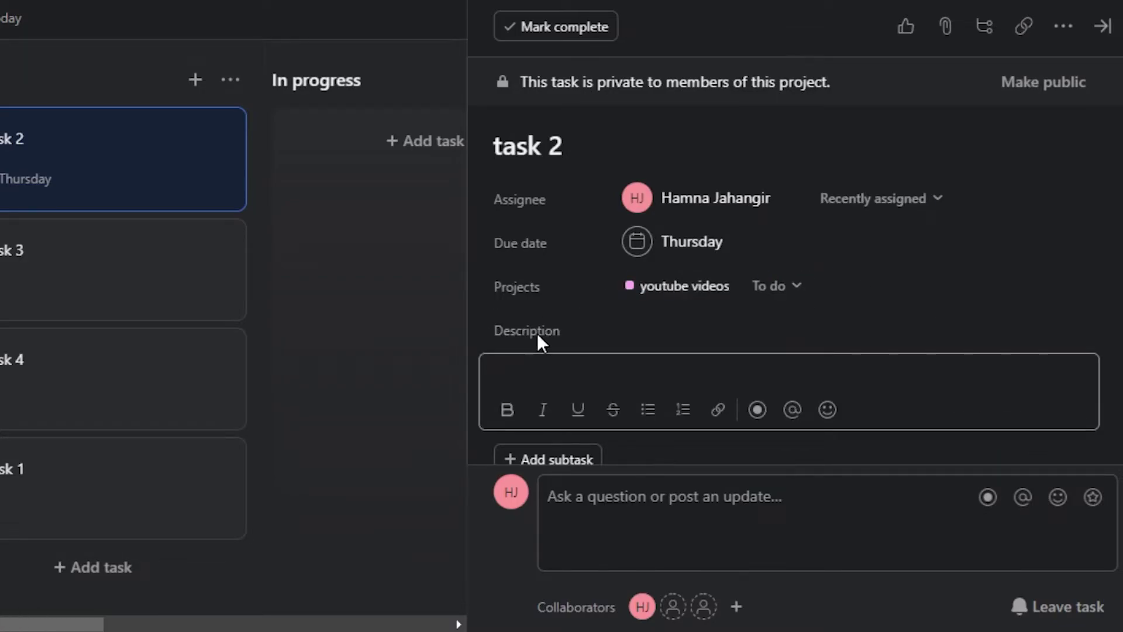
{"action": "scroll", "coordinate": [602, 292], "scroll_direction": "down", "scroll_amount": 3}
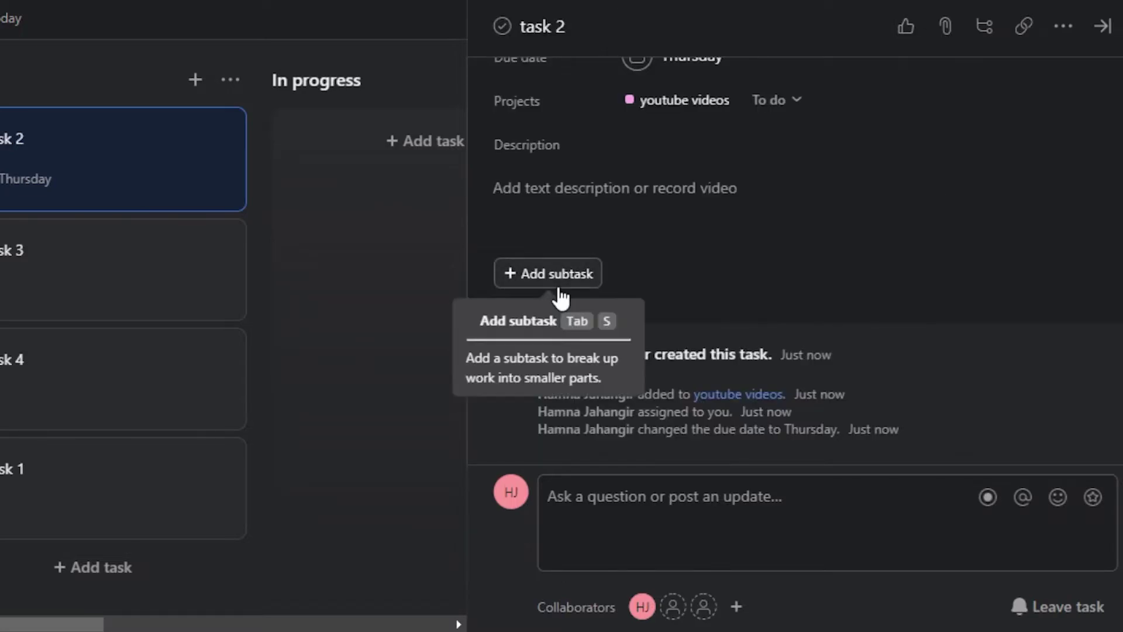
{"action": "scroll", "coordinate": [561, 296], "scroll_direction": "up", "scroll_amount": 3}
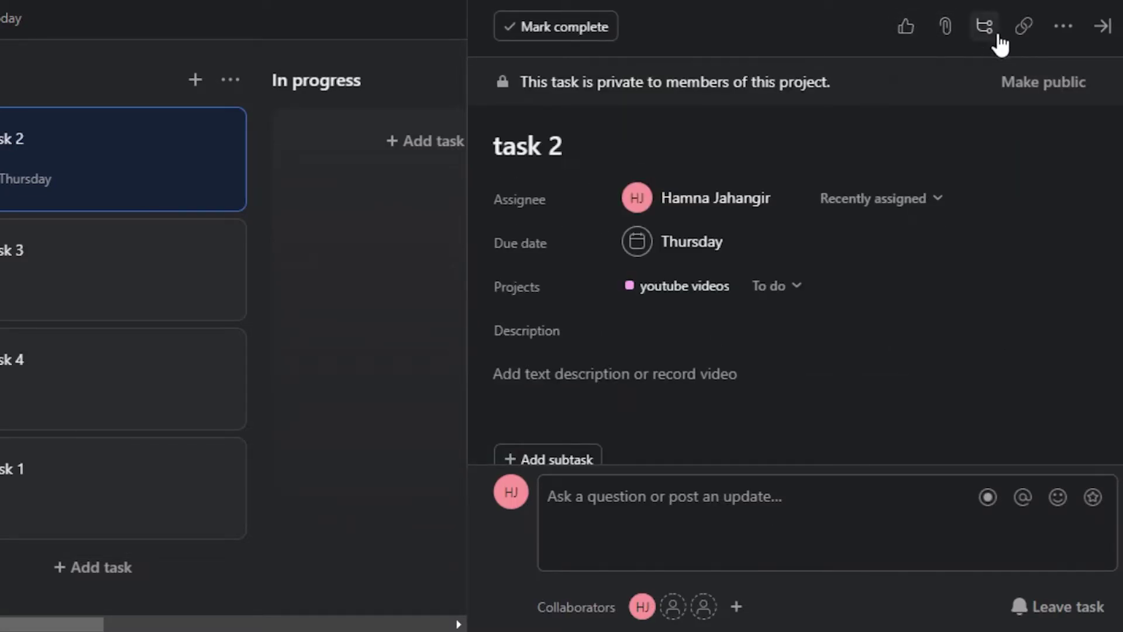
{"action": "left_click", "coordinate": [1064, 27]}
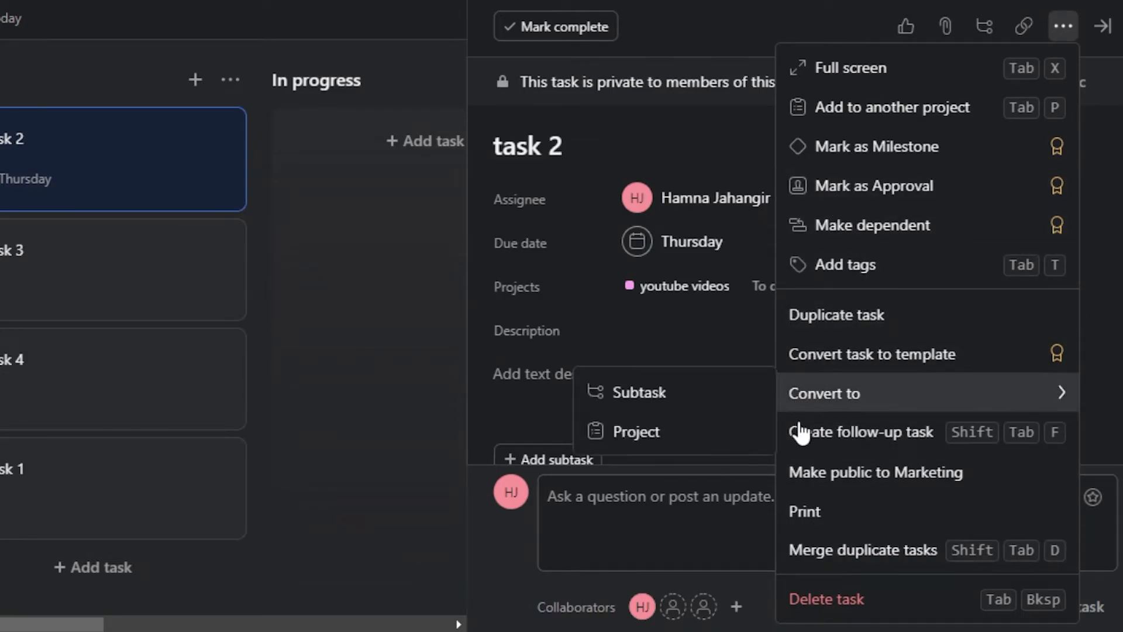
Add a pink 'editing' tag to task 2, then close its detail pane
{"action": "left_click", "coordinate": [845, 264]}
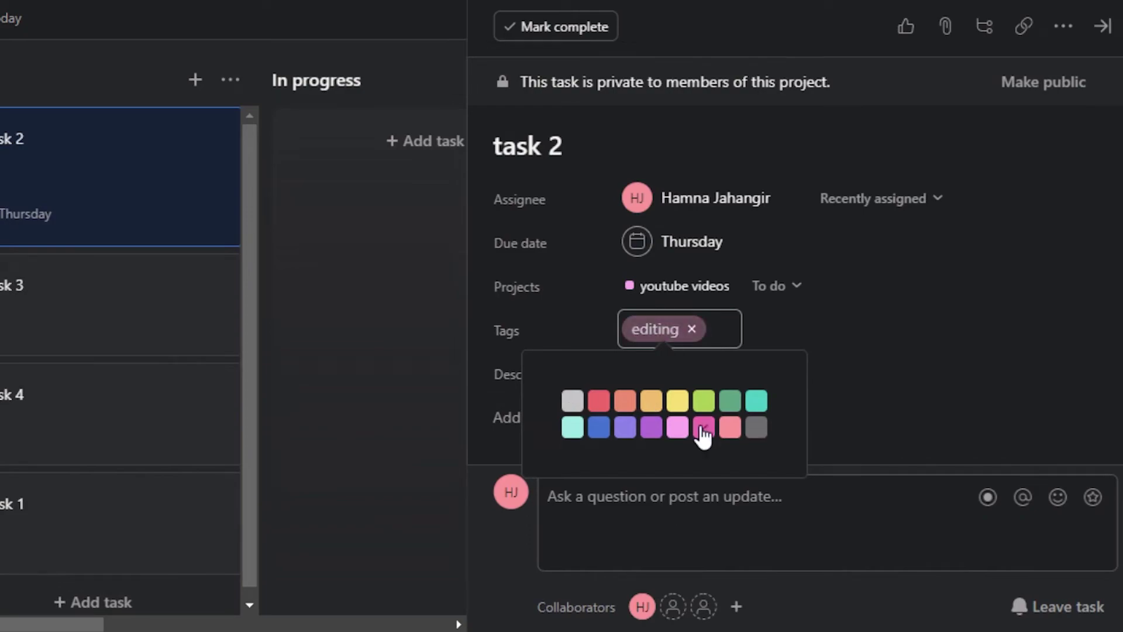
{"action": "left_click", "coordinate": [863, 340]}
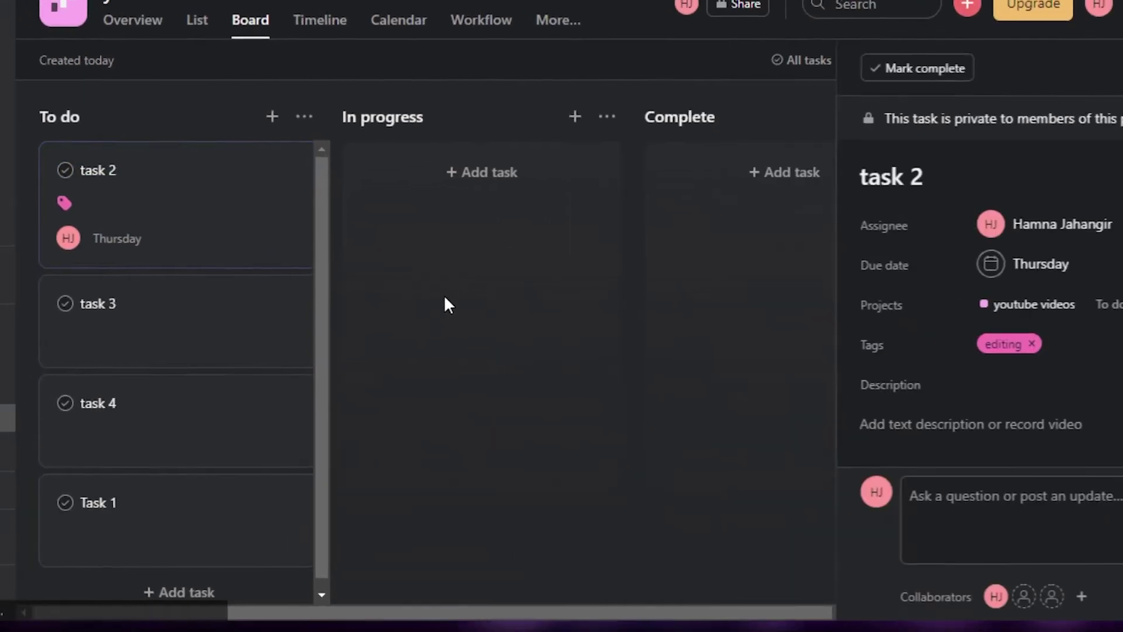
{"action": "left_click", "coordinate": [386, 281]}
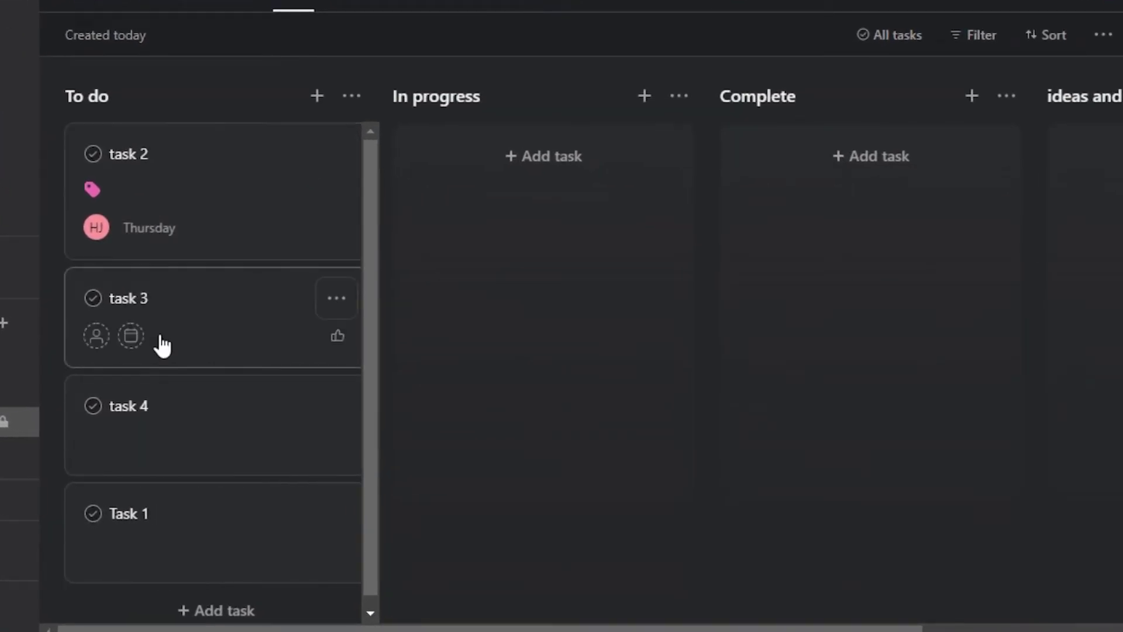
Move task 2 and Task 1 to In progress and task 4 to Complete, leaving task 3 in To do
{"action": "left_click_drag", "start_coordinate": [189, 192], "coordinate": [412, 214]}
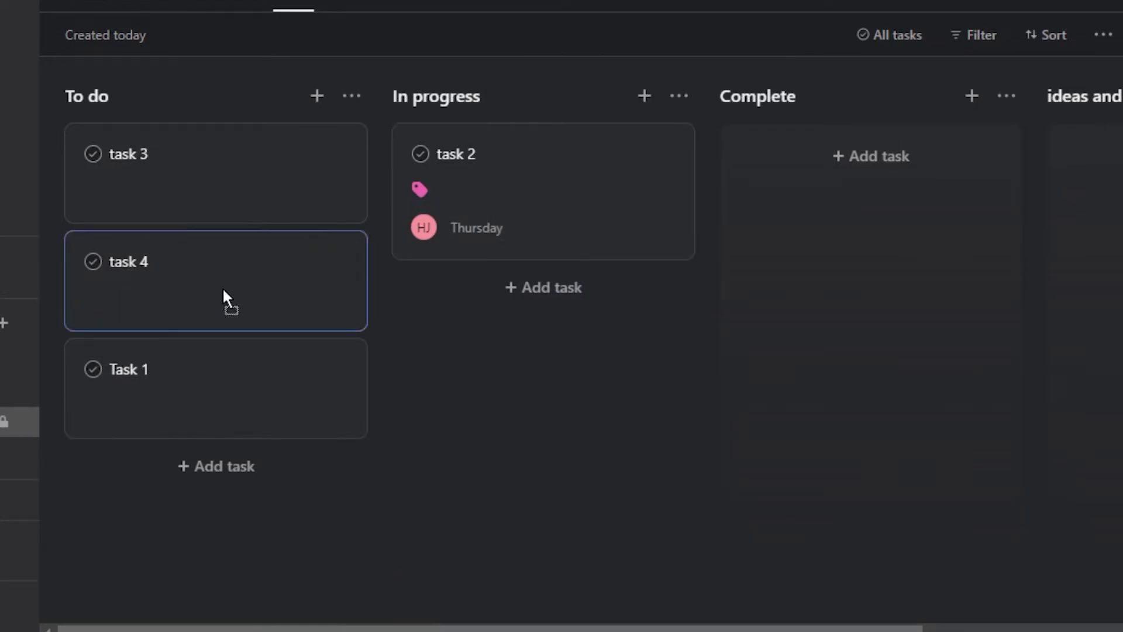
{"action": "left_click_drag", "start_coordinate": [226, 295], "coordinate": [849, 187]}
{"action": "left_click_drag", "start_coordinate": [218, 279], "coordinate": [1033, 365]}
{"action": "left_click_drag", "start_coordinate": [914, 364], "coordinate": [822, 168]}
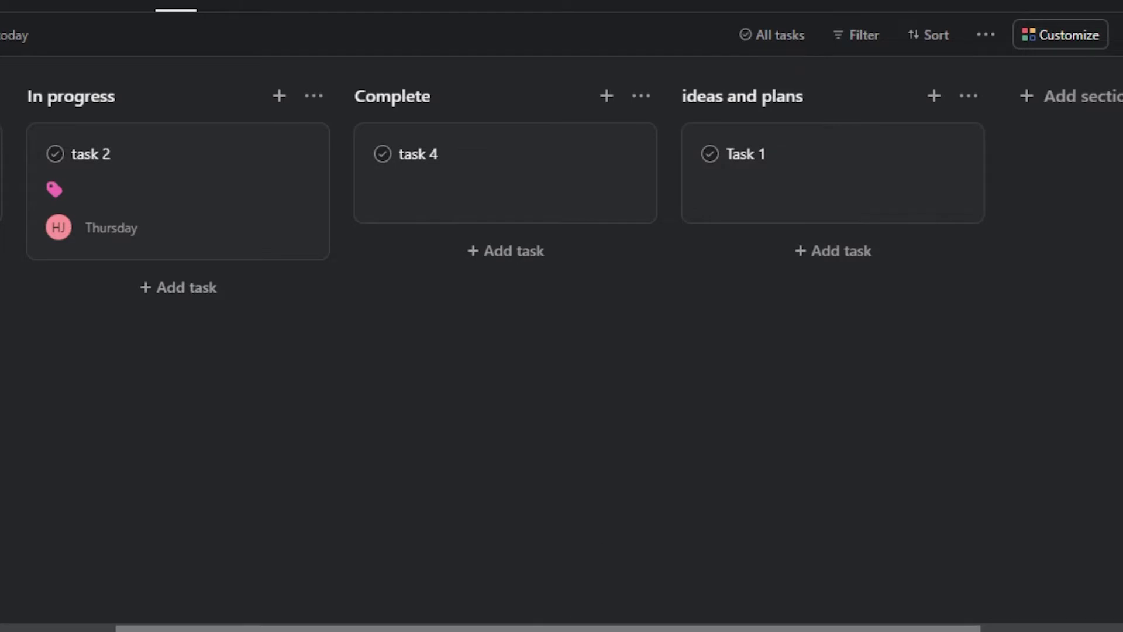
{"action": "left_click_drag", "start_coordinate": [570, 629], "coordinate": [228, 622]}
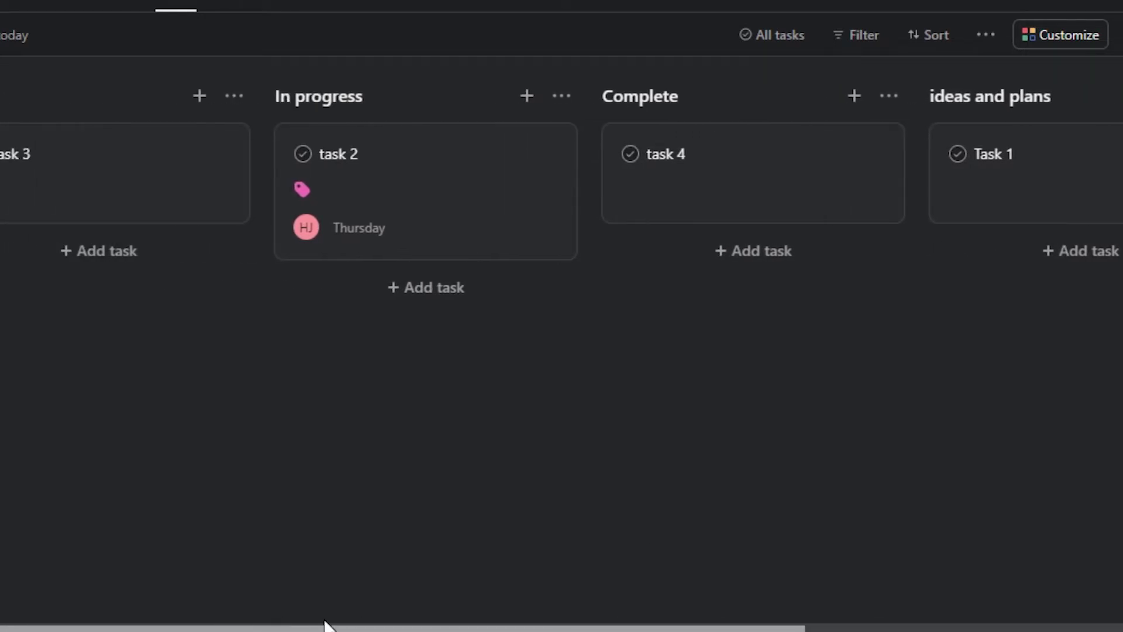
{"action": "mouse_move", "coordinate": [324, 625]}
{"action": "left_mouse_down"}
{"action": "mouse_move", "coordinate": [602, 627]}
{"action": "mouse_move", "coordinate": [327, 625]}
{"action": "left_mouse_up"}
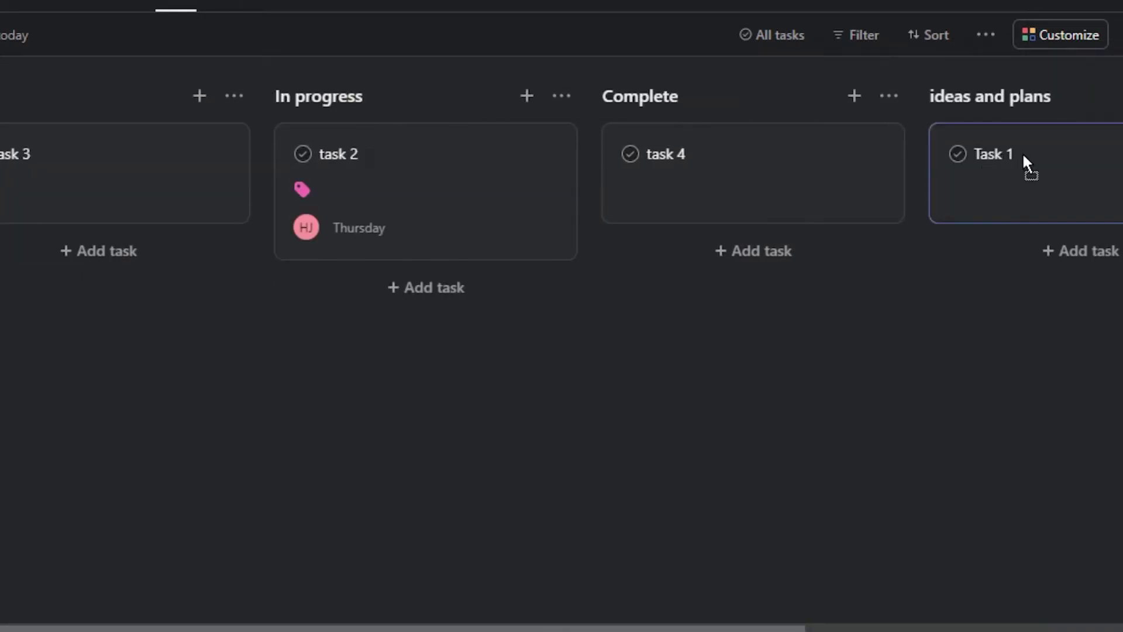
{"action": "left_click_drag", "start_coordinate": [1028, 161], "coordinate": [30, 298]}
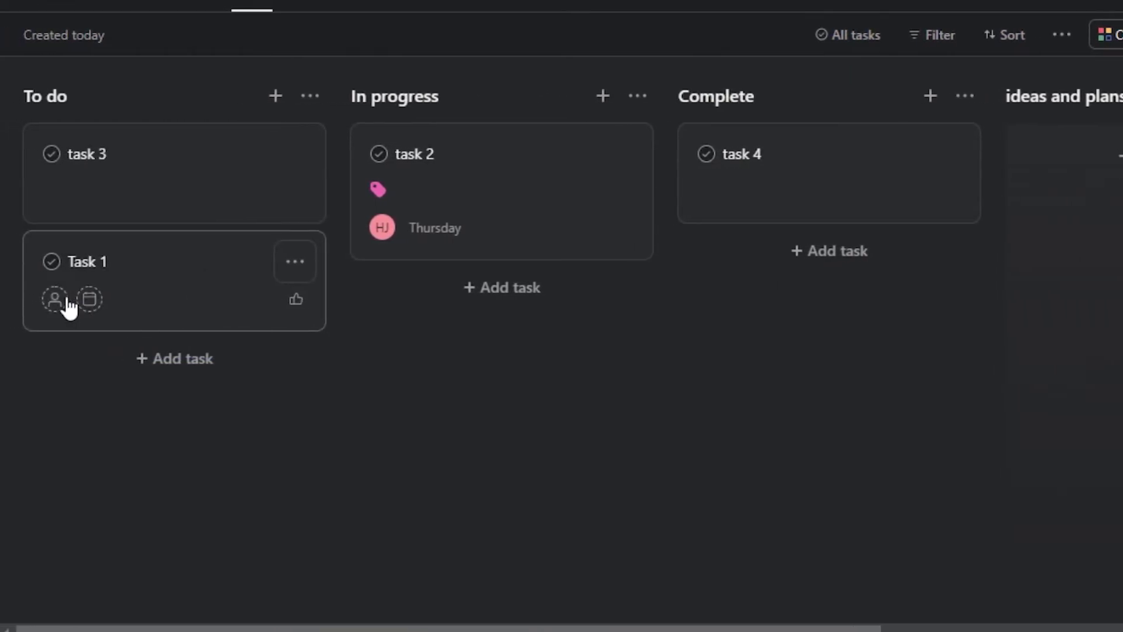
{"action": "left_click_drag", "start_coordinate": [206, 285], "coordinate": [519, 297]}
{"action": "left_click_drag", "start_coordinate": [503, 627], "coordinate": [764, 628]}
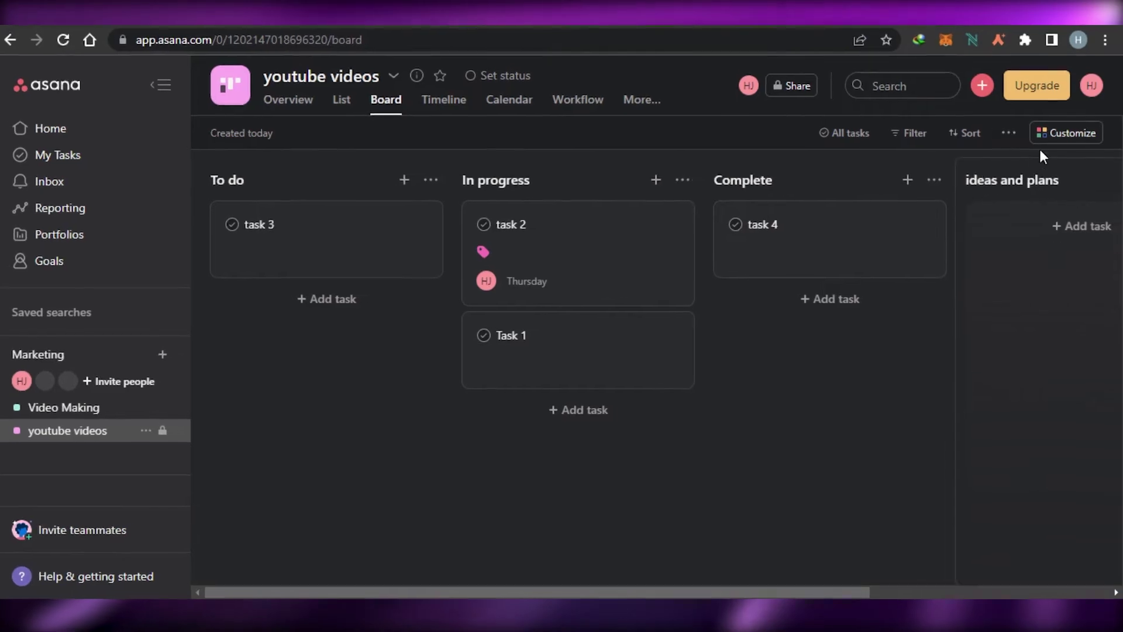
{"action": "left_click", "coordinate": [1067, 135]}
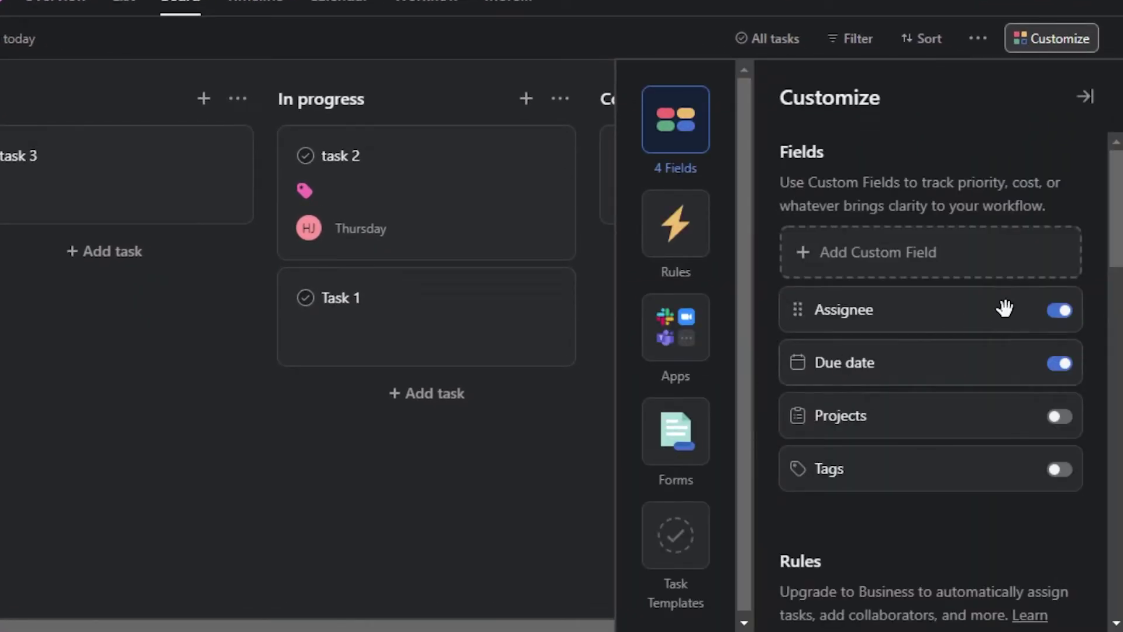
{"action": "scroll", "coordinate": [1118, 249], "scroll_direction": "down", "scroll_amount": 2}
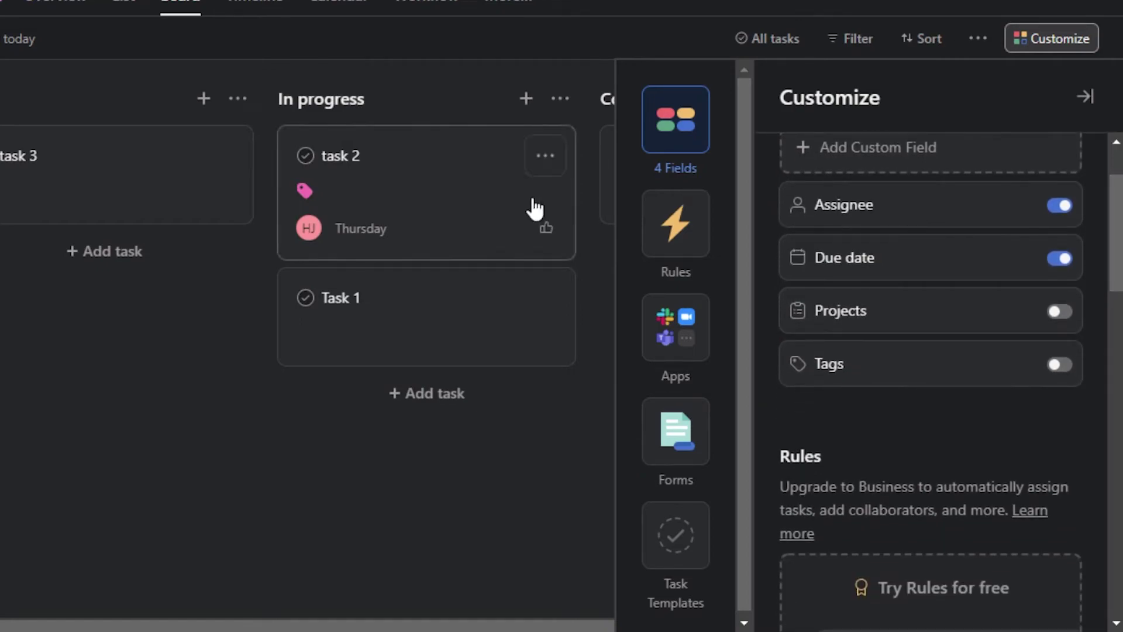
{"action": "left_click", "coordinate": [670, 348]}
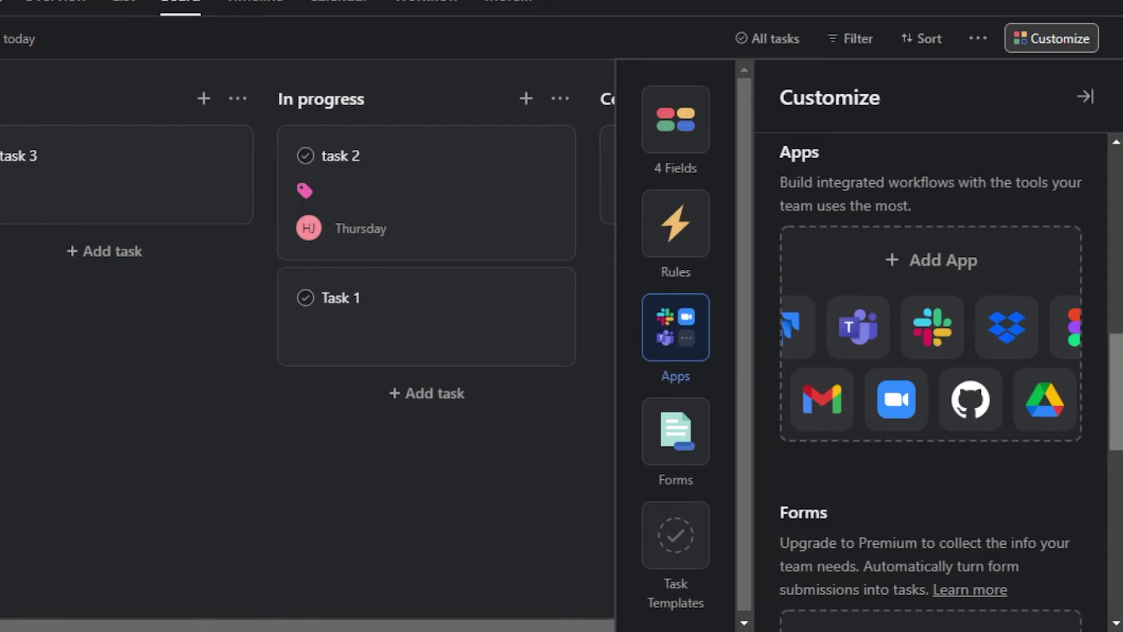
{"action": "left_click_drag", "start_coordinate": [1118, 389], "coordinate": [1118, 459]}
{"action": "left_click", "coordinate": [655, 570]}
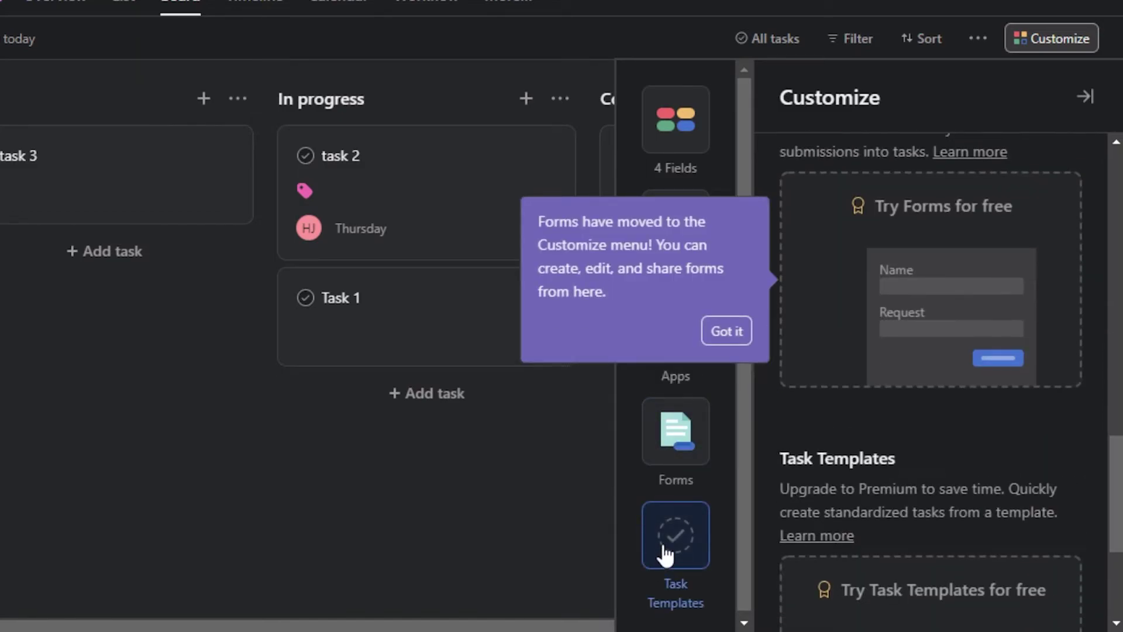
{"action": "left_click", "coordinate": [726, 331]}
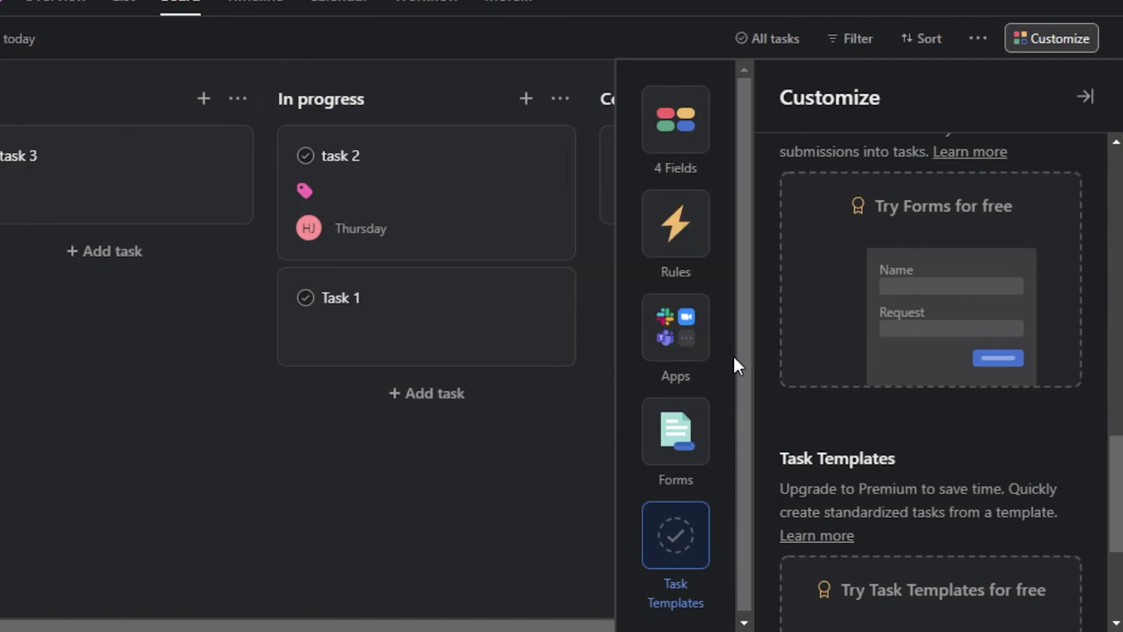
{"action": "scroll", "coordinate": [756, 406], "scroll_direction": "up", "scroll_amount": 1}
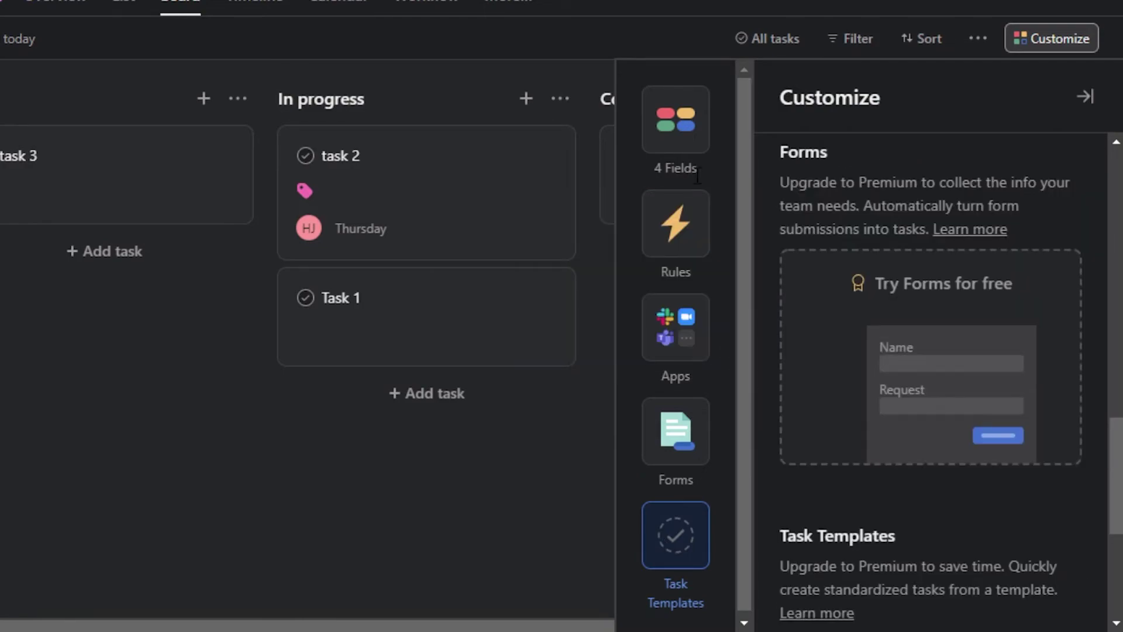
{"action": "left_click", "coordinate": [544, 499]}
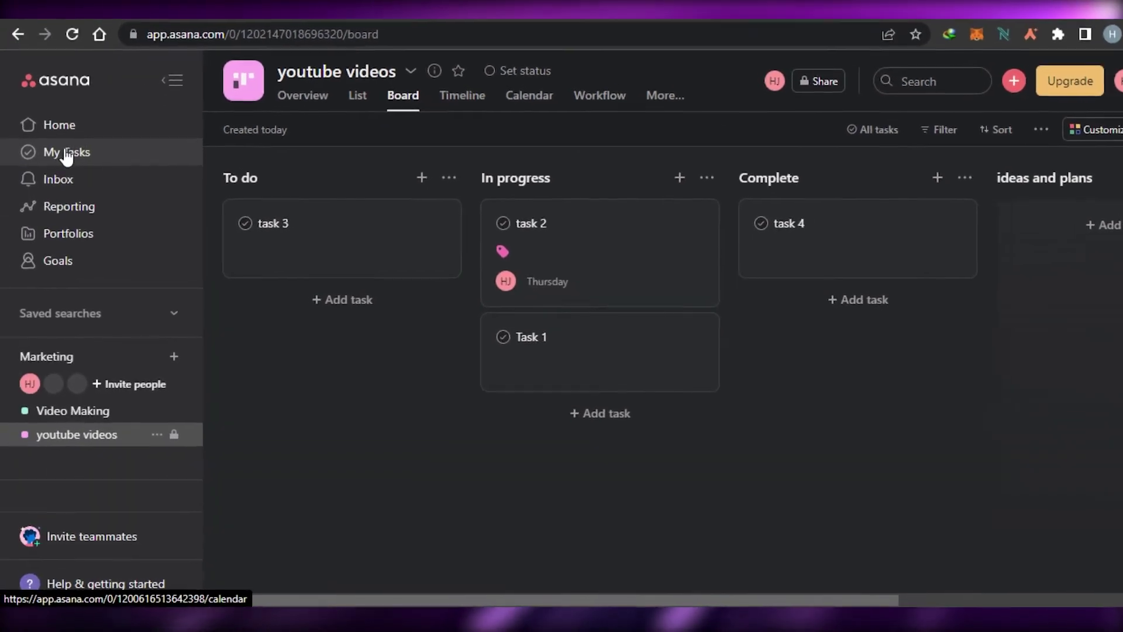
View My Tasks as a calendar, then open the Marketing team's Goals page
{"action": "left_click", "coordinate": [60, 168]}
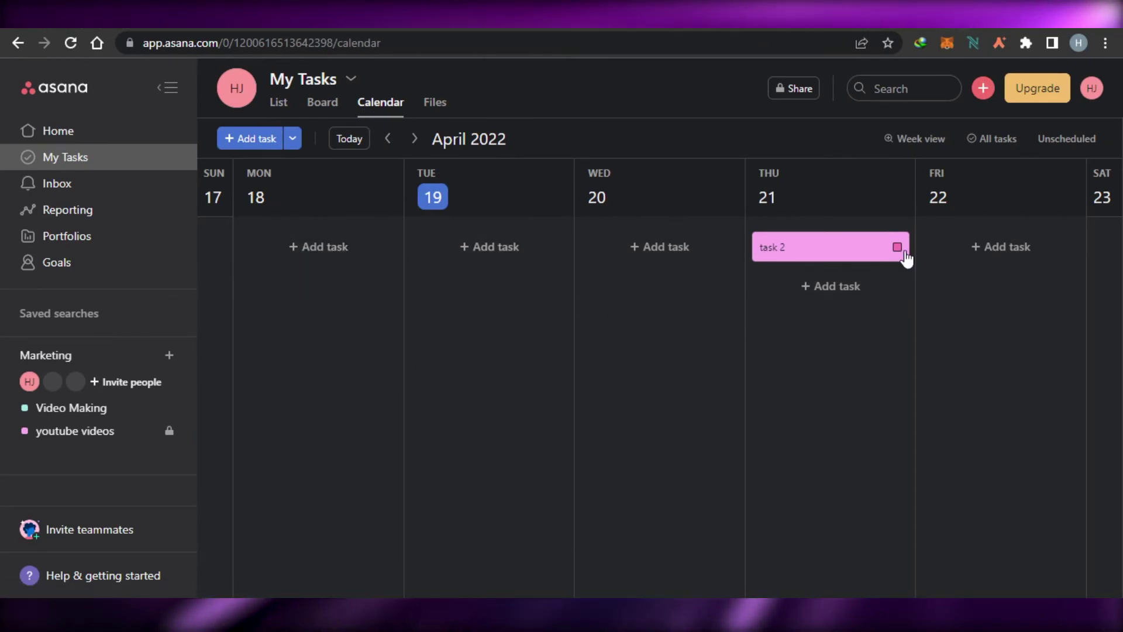
{"action": "left_click", "coordinate": [48, 264]}
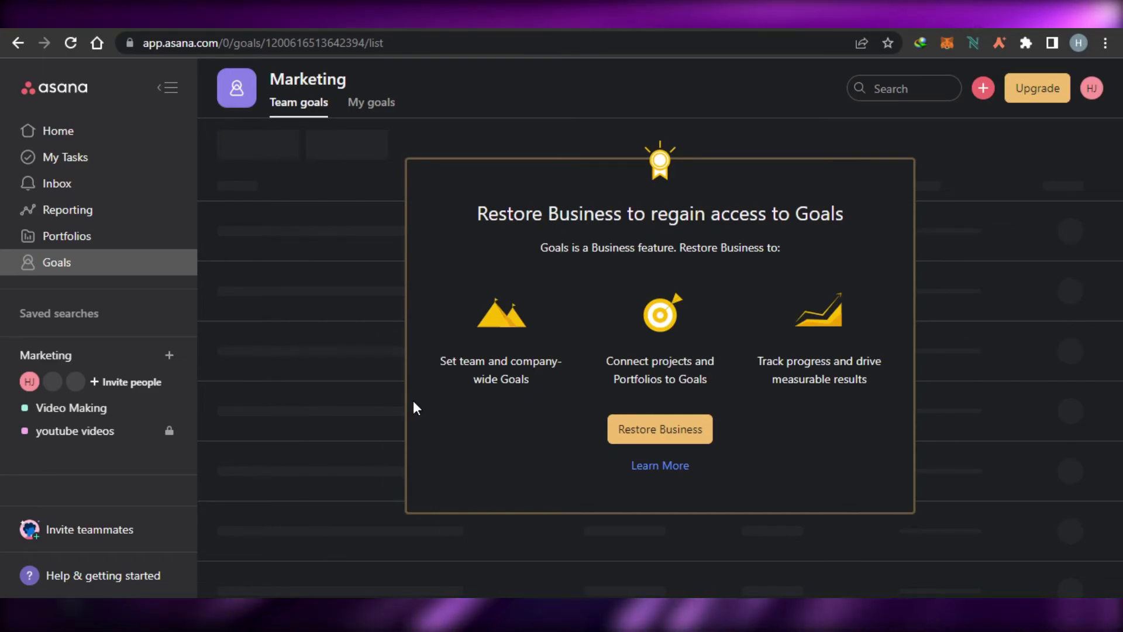
Go to the Reporting page, dismissing the video download overlay and the IDM file dialog
{"action": "left_click", "coordinate": [88, 209]}
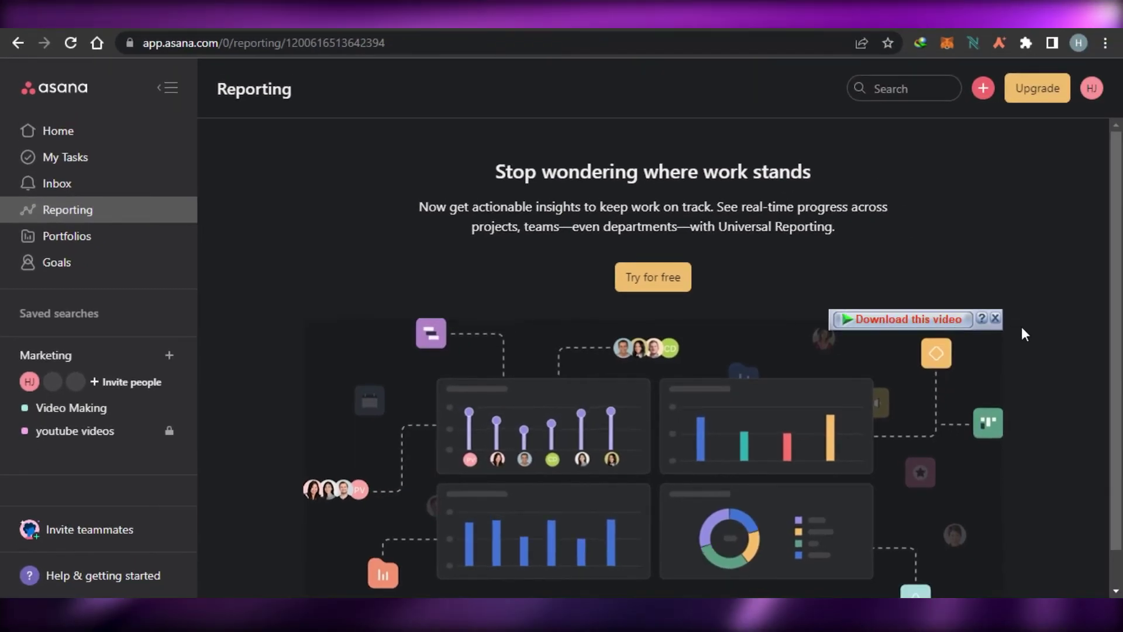
{"action": "left_click", "coordinate": [907, 319]}
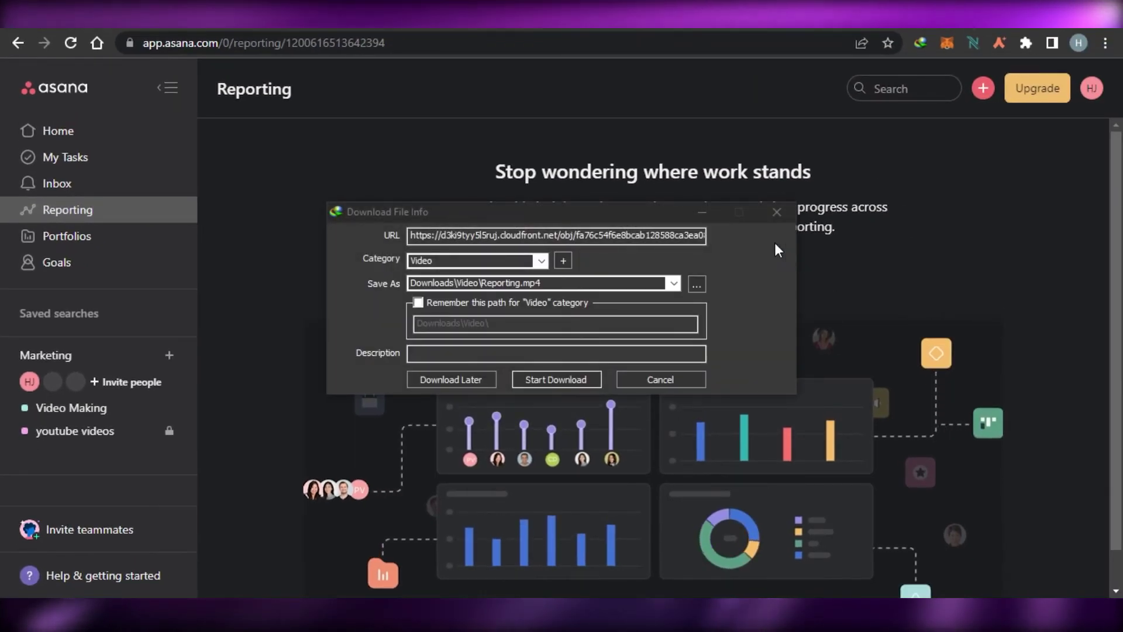
{"action": "left_click", "coordinate": [784, 213]}
{"action": "scroll", "coordinate": [1102, 234], "scroll_direction": "down", "scroll_amount": 1}
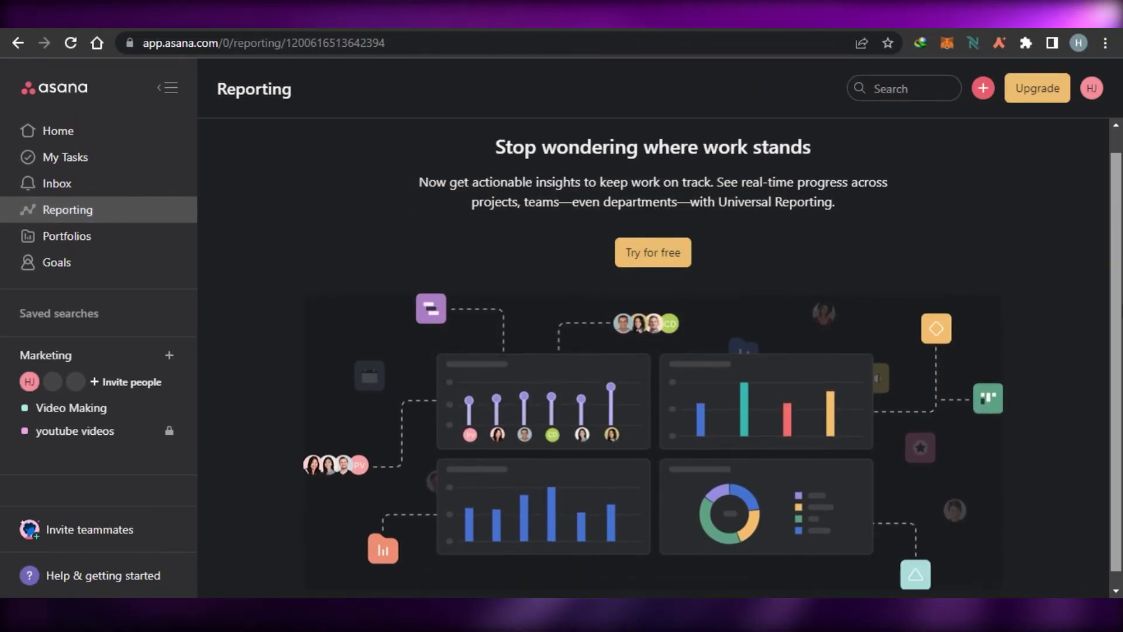
{"action": "scroll", "coordinate": [636, 396], "scroll_direction": "up", "scroll_amount": 1}
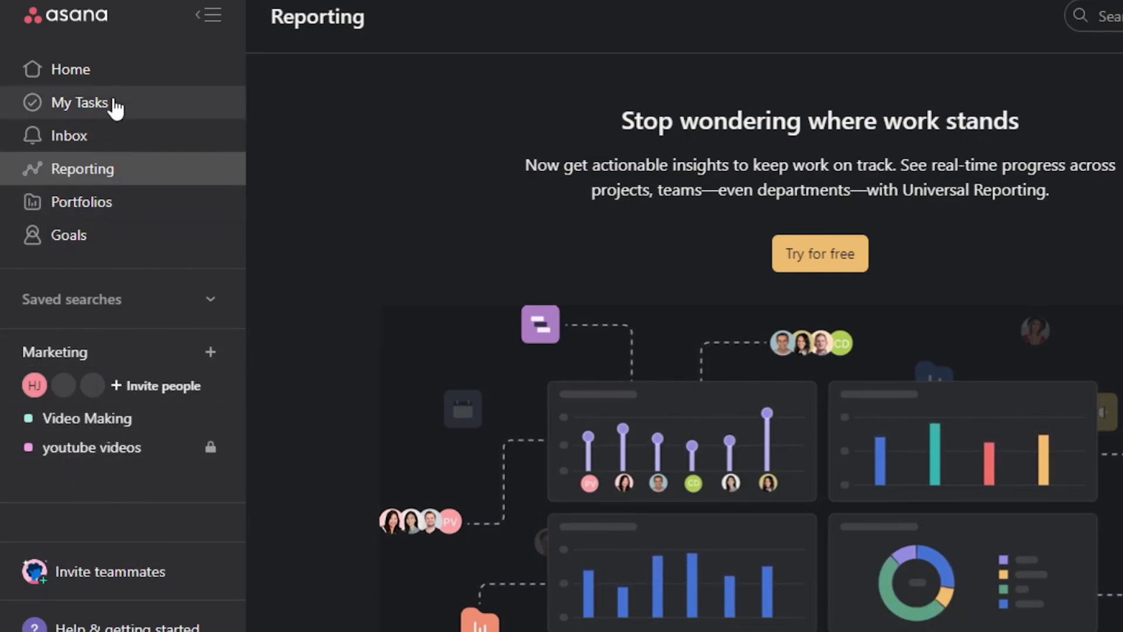
Return from Home to the youtube videos board and scroll across its columns to review it
{"action": "left_click", "coordinate": [112, 76]}
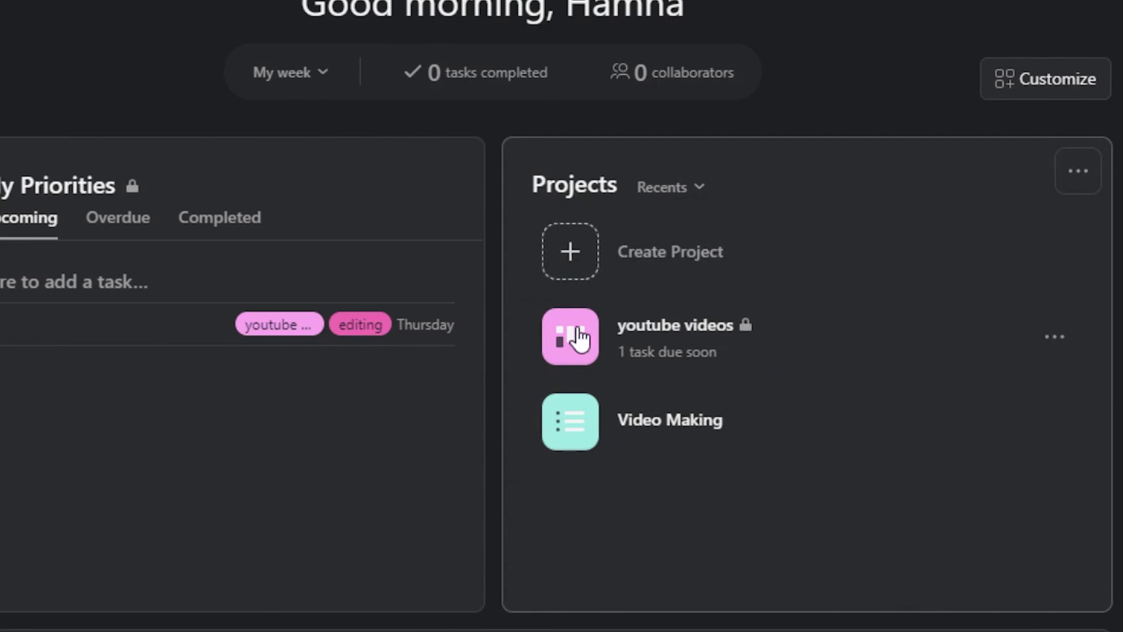
{"action": "left_click", "coordinate": [577, 339]}
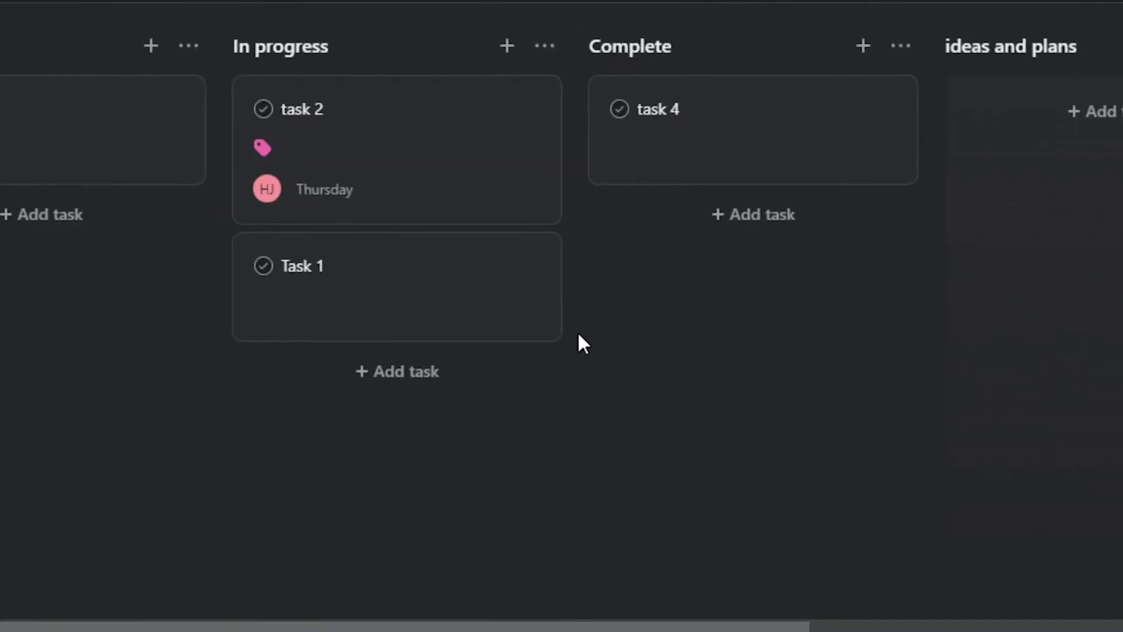
{"action": "left_click_drag", "start_coordinate": [492, 592], "coordinate": [654, 594]}
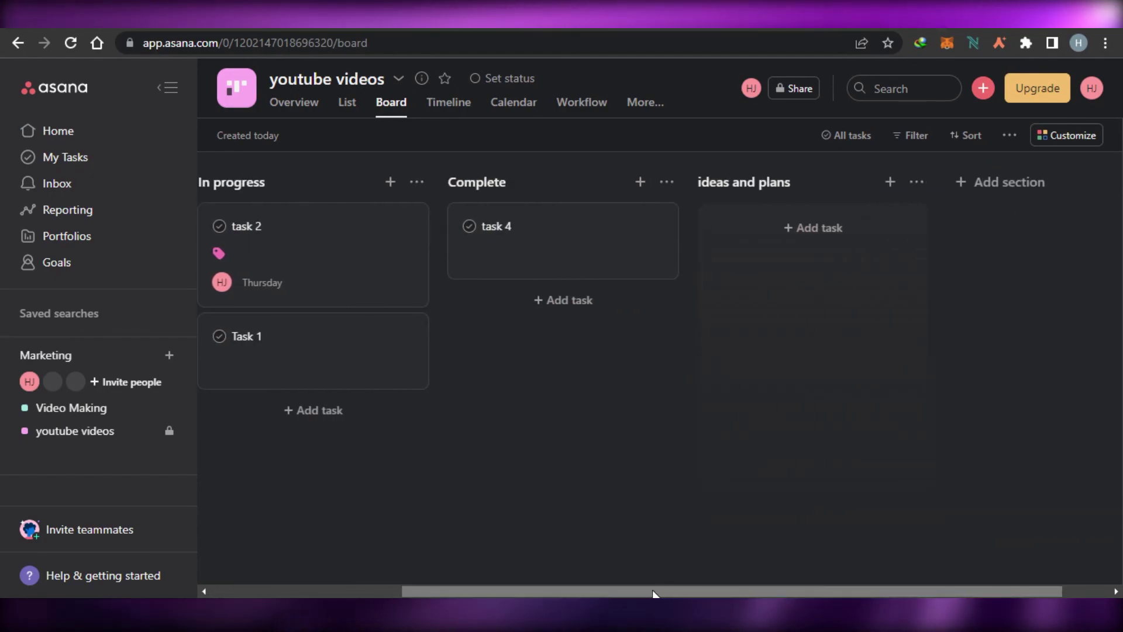
{"action": "left_click_drag", "start_coordinate": [507, 593], "coordinate": [308, 595]}
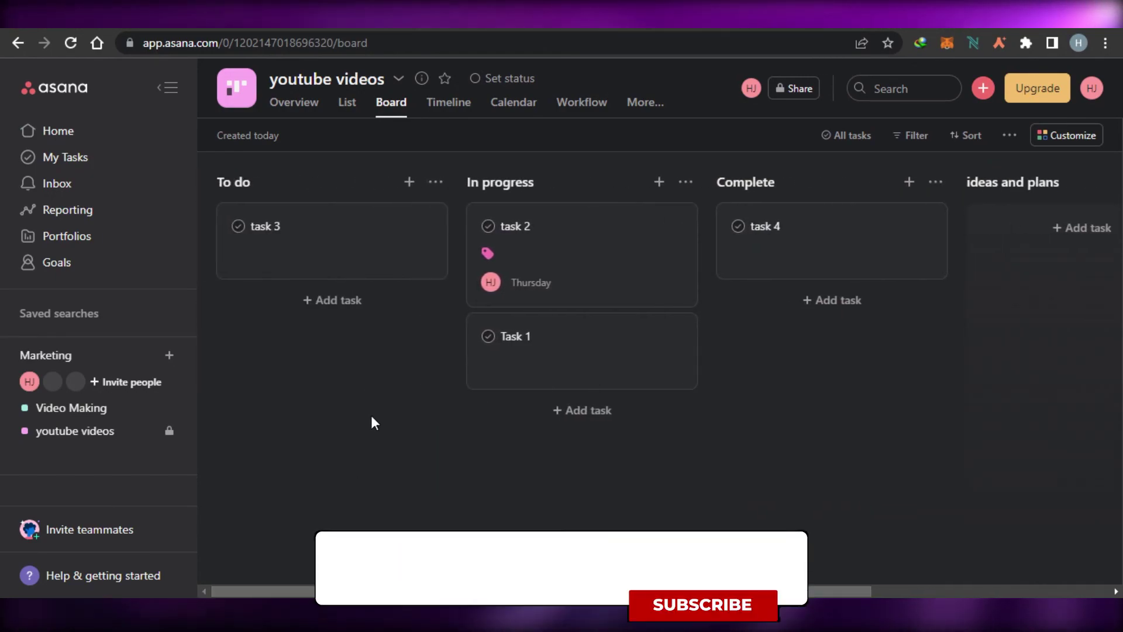
{"action": "mouse_move", "coordinate": [395, 592]}
{"action": "left_mouse_down"}
{"action": "mouse_move", "coordinate": [634, 592]}
{"action": "mouse_move", "coordinate": [394, 592]}
{"action": "left_mouse_up"}
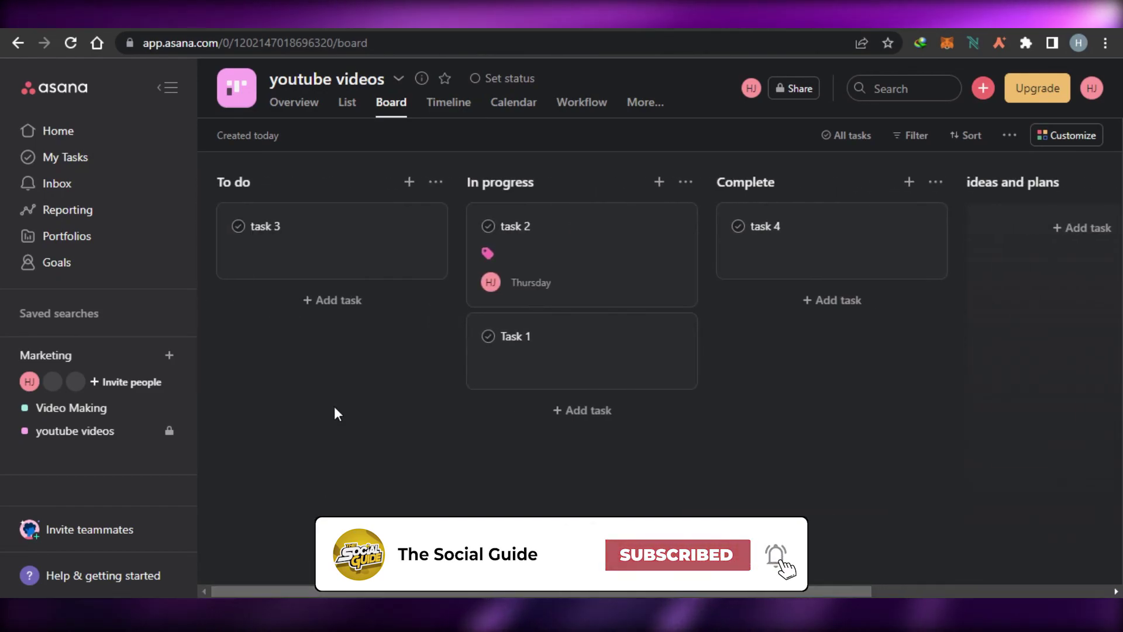